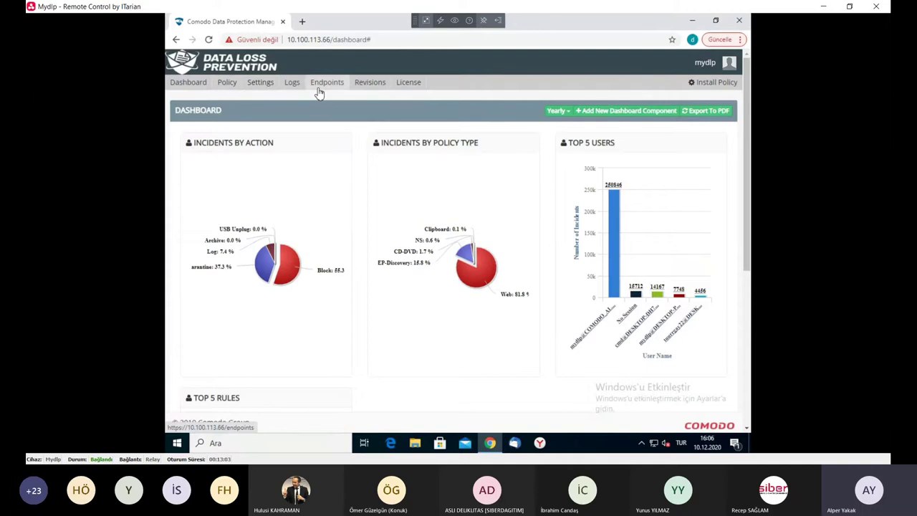
- Start a new rule under General Policy and view the available rule types
{"action": "left_click", "coordinate": [232, 87]}
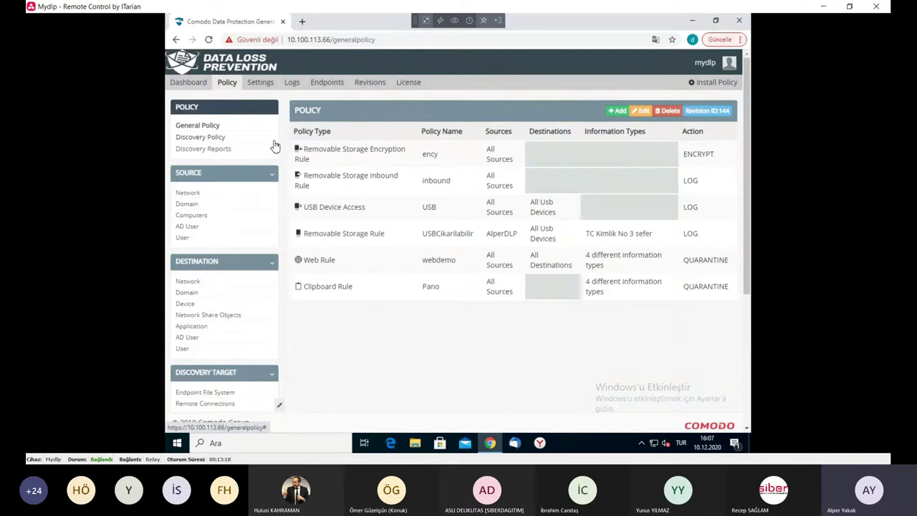
{"action": "left_click", "coordinate": [613, 111]}
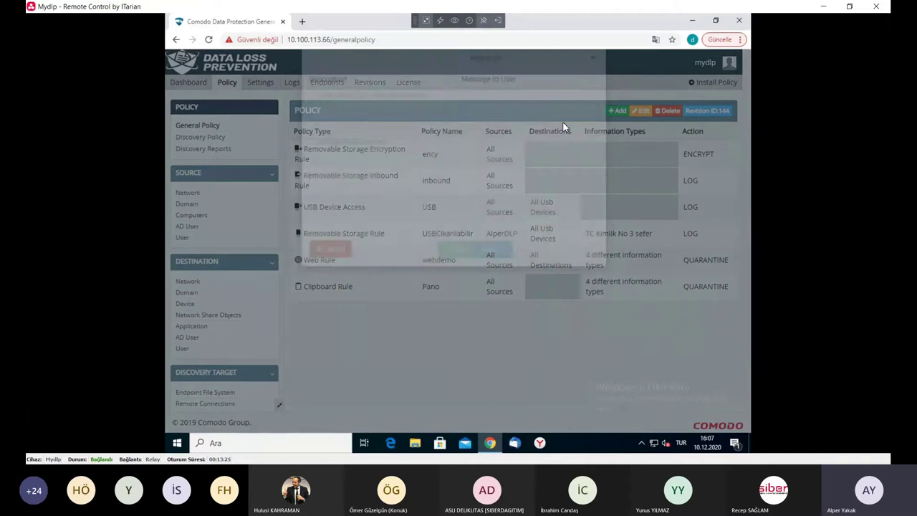
{"action": "left_click", "coordinate": [561, 122]}
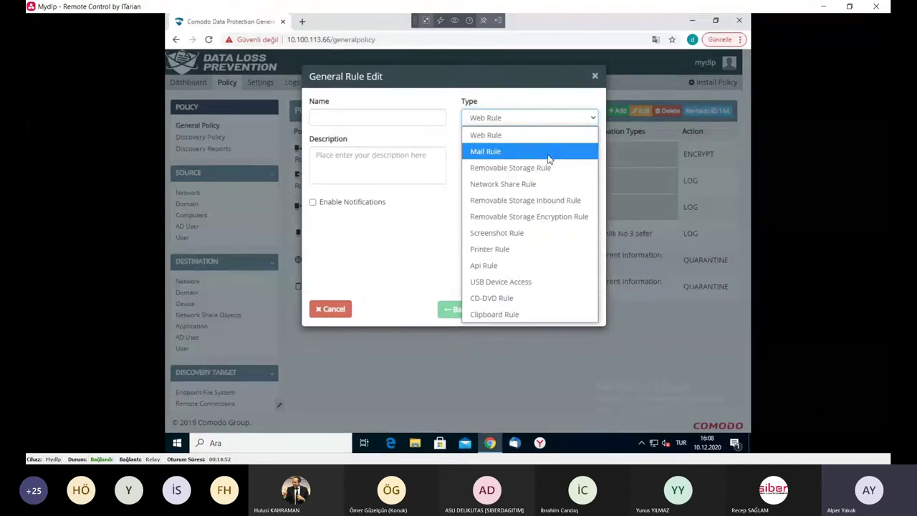
- Close the new rule dialog, switch to Discovery Policy and select the KK rule
{"action": "left_click", "coordinate": [595, 76]}
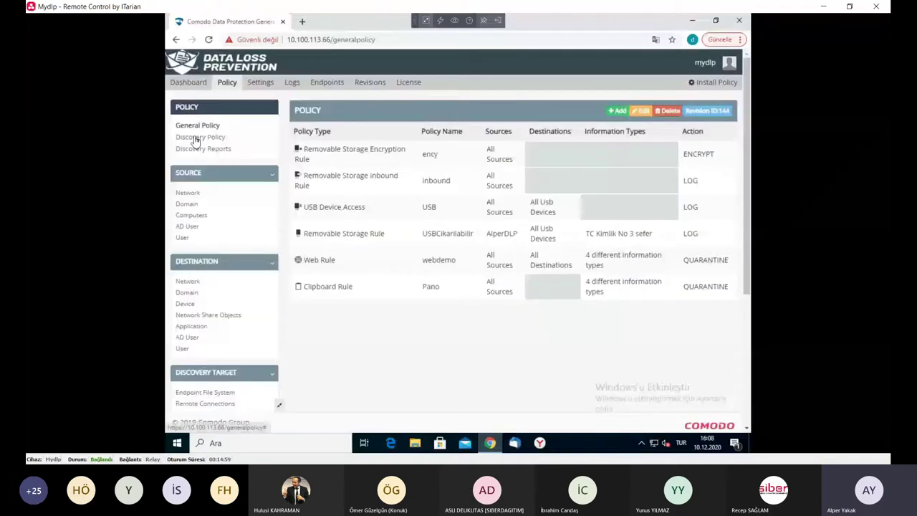
{"action": "left_click", "coordinate": [195, 140]}
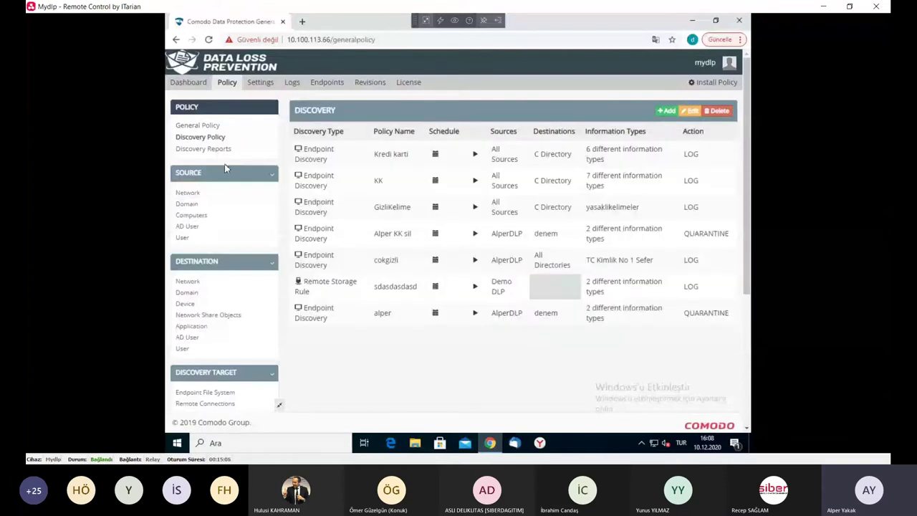
{"action": "left_click", "coordinate": [444, 180]}
- Preview the discovery rule types in a new rule, discard it, and select the Kredi karti rule
{"action": "left_click", "coordinate": [666, 110]}
{"action": "left_click", "coordinate": [546, 117]}
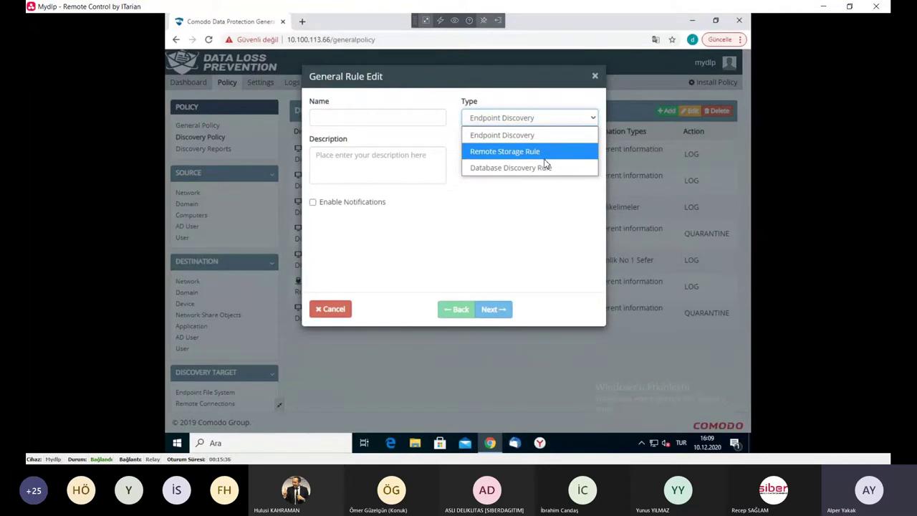
{"action": "left_click", "coordinate": [594, 76]}
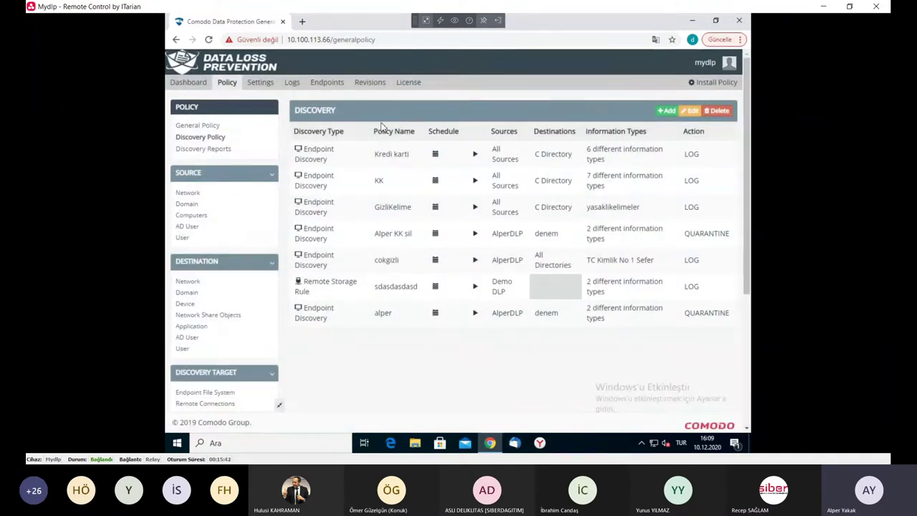
{"action": "left_click", "coordinate": [364, 157]}
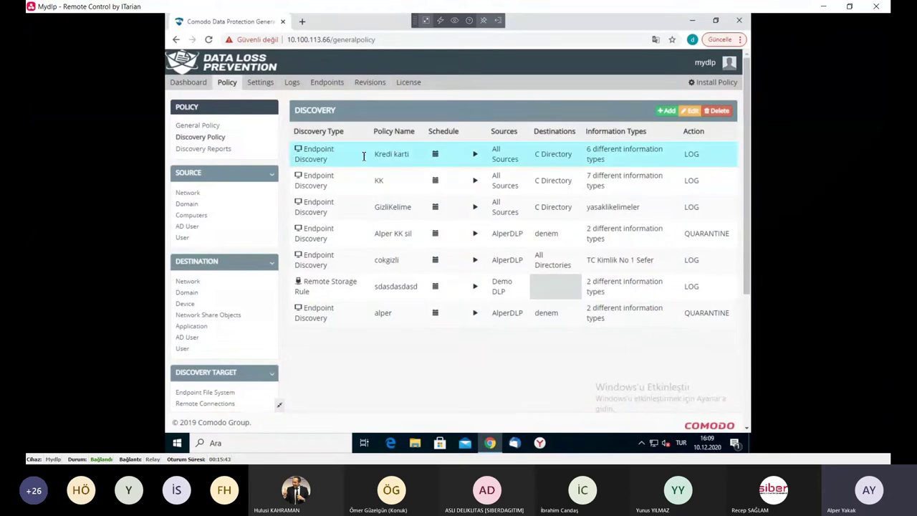
- Return to General Policy and open the Information Type list from the sidebar
{"action": "left_click", "coordinate": [220, 127]}
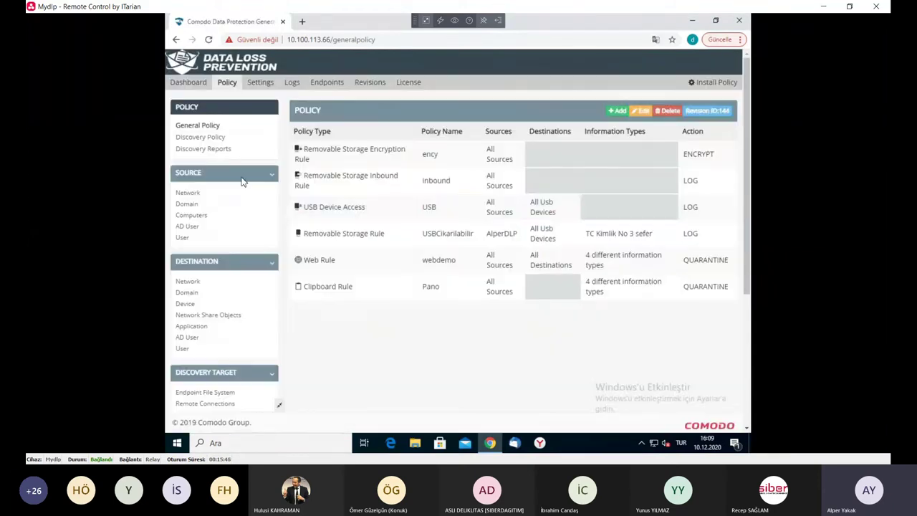
{"action": "scroll", "coordinate": [265, 245], "scroll_direction": "down", "scroll_amount": 1}
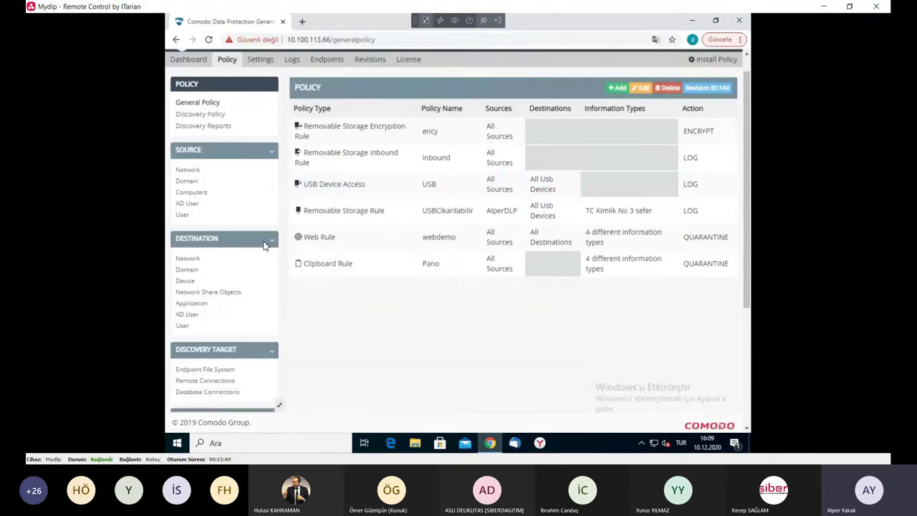
{"action": "scroll", "coordinate": [262, 245], "scroll_direction": "down", "scroll_amount": 3}
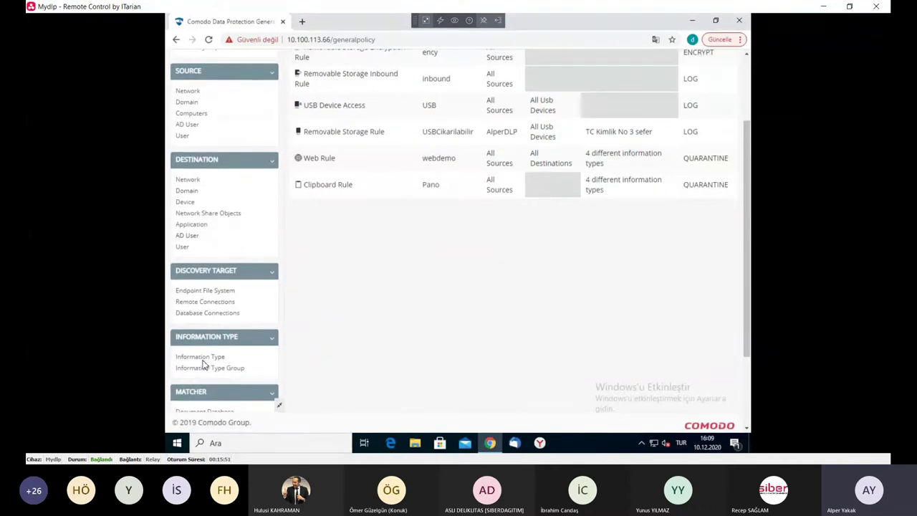
{"action": "left_click", "coordinate": [201, 357]}
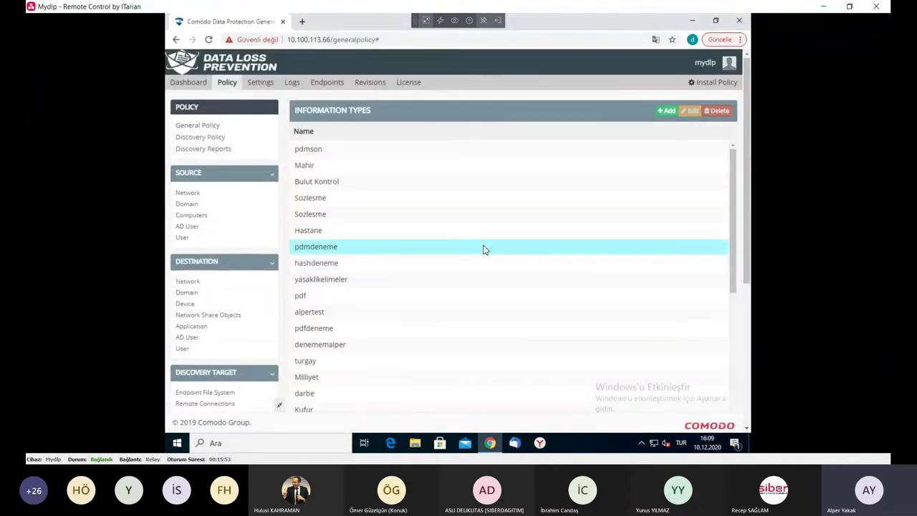
- Scroll through the predefined and custom information types
{"action": "scroll", "coordinate": [487, 249], "scroll_direction": "down", "scroll_amount": 7}
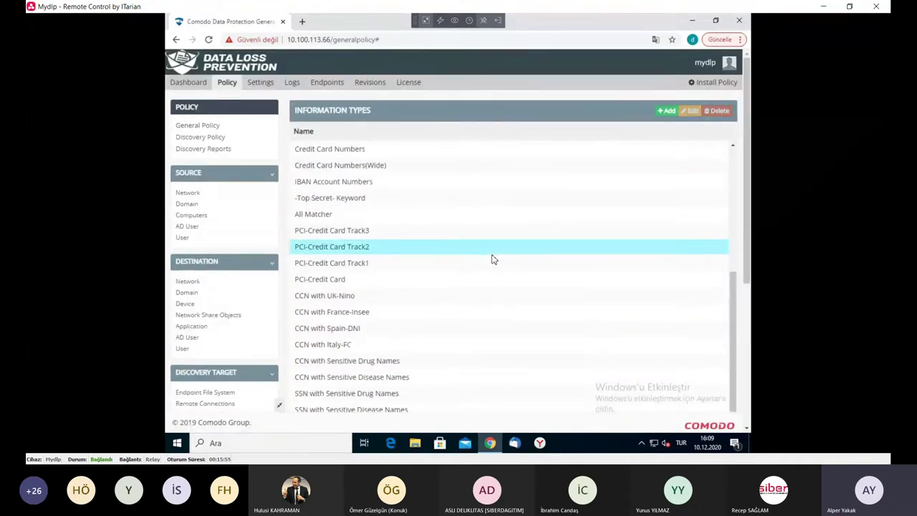
{"action": "scroll", "coordinate": [493, 258], "scroll_direction": "down", "scroll_amount": 2}
{"action": "scroll", "coordinate": [493, 258], "scroll_direction": "up", "scroll_amount": 1}
{"action": "scroll", "coordinate": [493, 258], "scroll_direction": "up", "scroll_amount": 3}
{"action": "scroll", "coordinate": [493, 257], "scroll_direction": "up", "scroll_amount": 3}
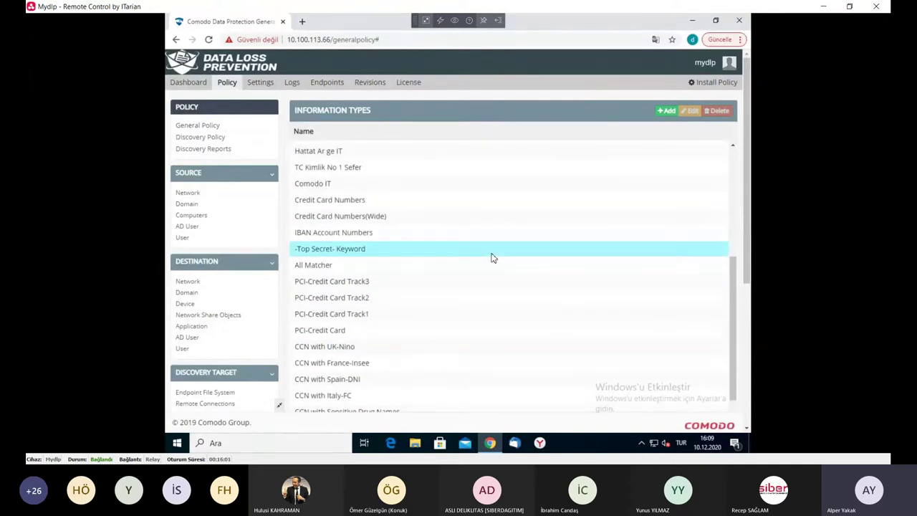
{"action": "scroll", "coordinate": [491, 258], "scroll_direction": "up", "scroll_amount": 1}
{"action": "scroll", "coordinate": [491, 258], "scroll_direction": "down", "scroll_amount": 4}
{"action": "scroll", "coordinate": [493, 258], "scroll_direction": "down", "scroll_amount": 5}
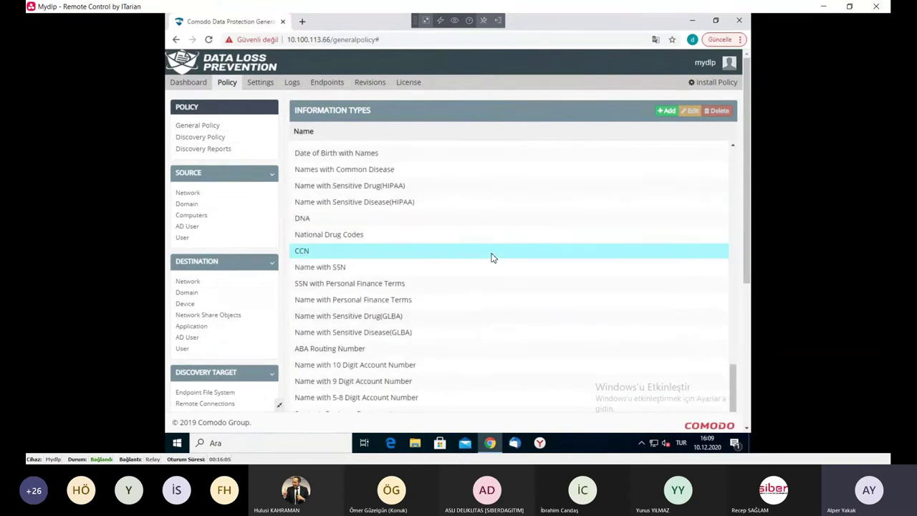
{"action": "scroll", "coordinate": [491, 258], "scroll_direction": "down", "scroll_amount": 3}
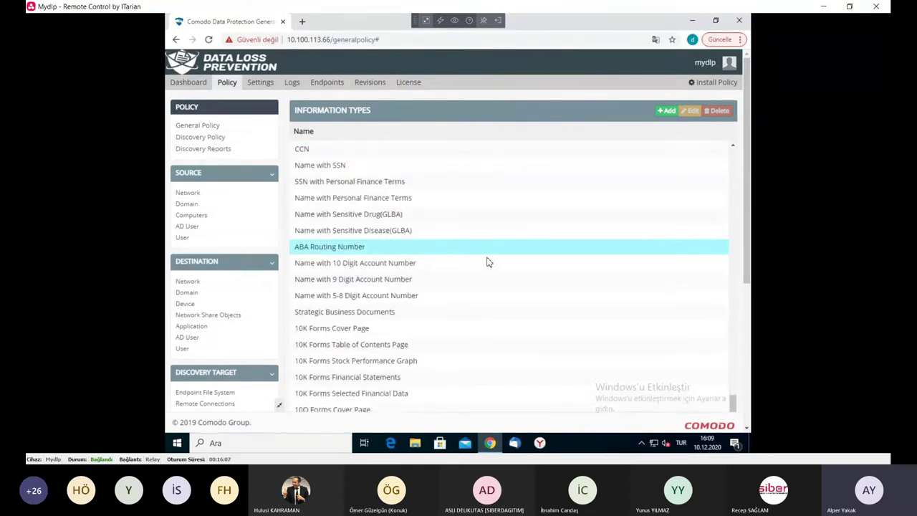
{"action": "scroll", "coordinate": [489, 260], "scroll_direction": "down", "scroll_amount": 4}
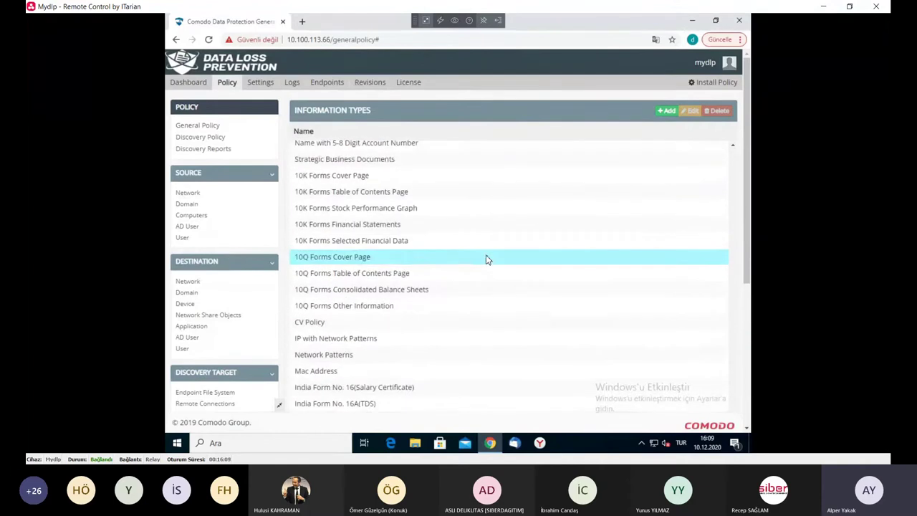
{"action": "scroll", "coordinate": [483, 257], "scroll_direction": "up", "scroll_amount": 8}
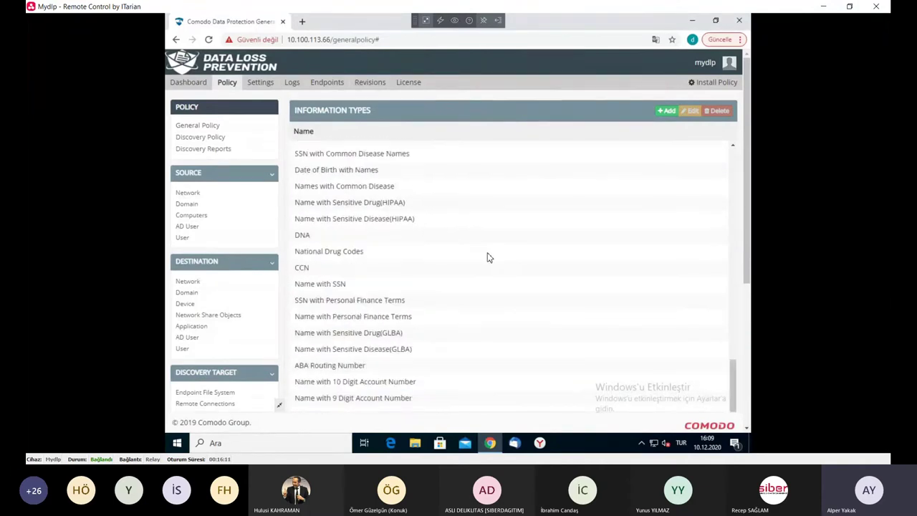
{"action": "scroll", "coordinate": [474, 252], "scroll_direction": "up", "scroll_amount": 5}
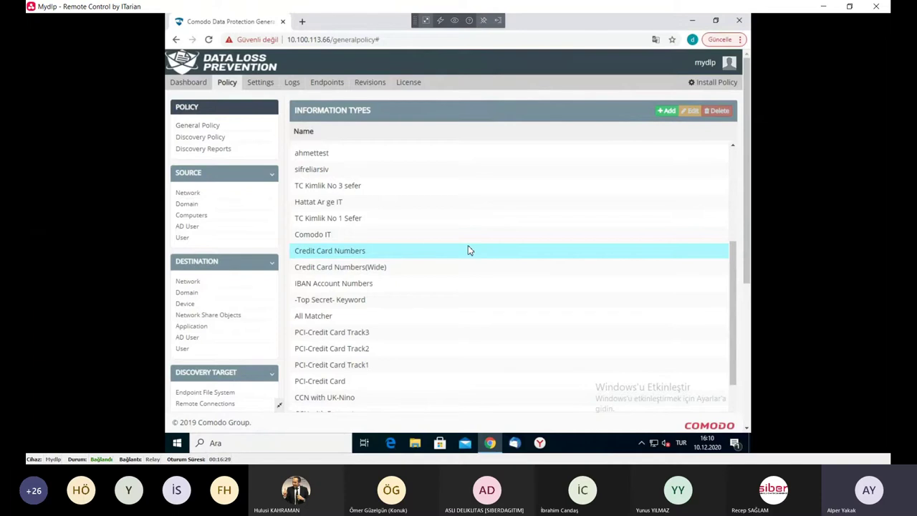
{"action": "scroll", "coordinate": [526, 247], "scroll_direction": "up", "scroll_amount": 3}
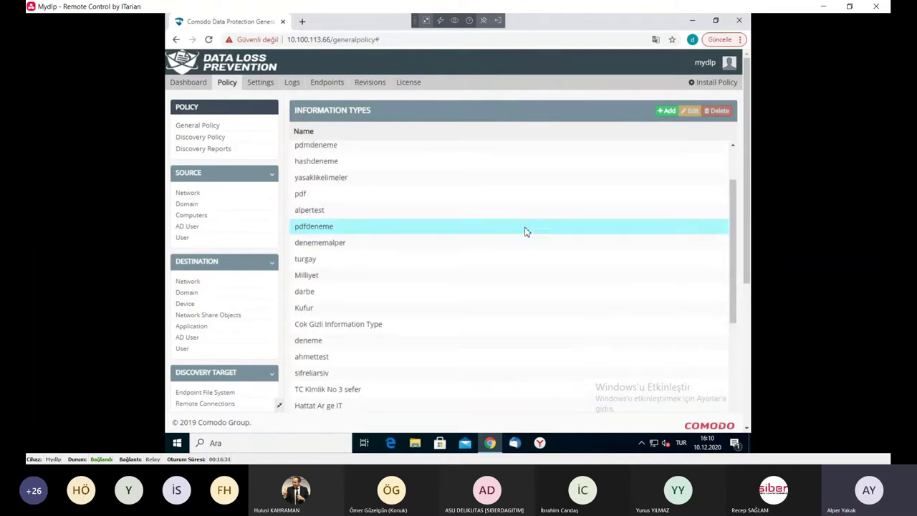
{"action": "scroll", "coordinate": [660, 129], "scroll_direction": "up", "scroll_amount": 2}
- Start a new information type named 'Testbilgitipi'
{"action": "left_click", "coordinate": [665, 112]}
{"action": "left_click", "coordinate": [334, 119]}
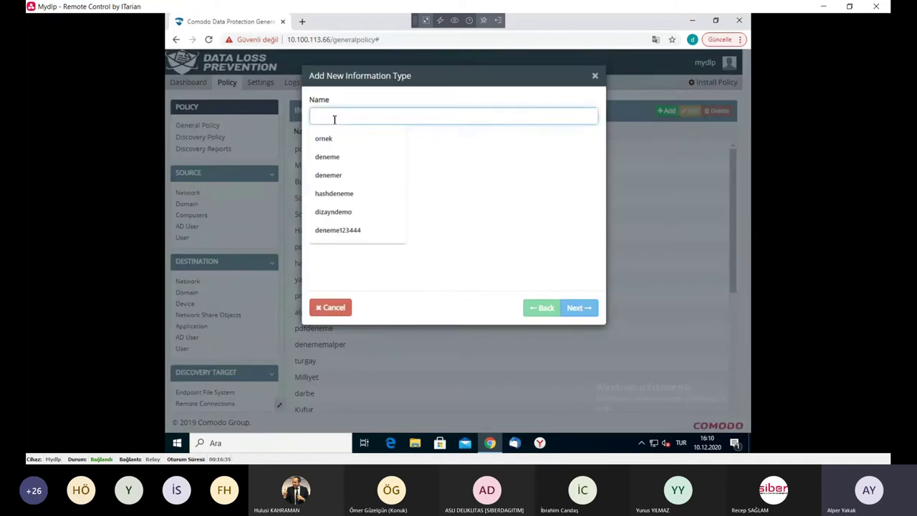
{"action": "type", "text": "Testbilgitipi"}
- Choose All Formats as the data format and continue past extensions to the matcher step
{"action": "left_click", "coordinate": [577, 307]}
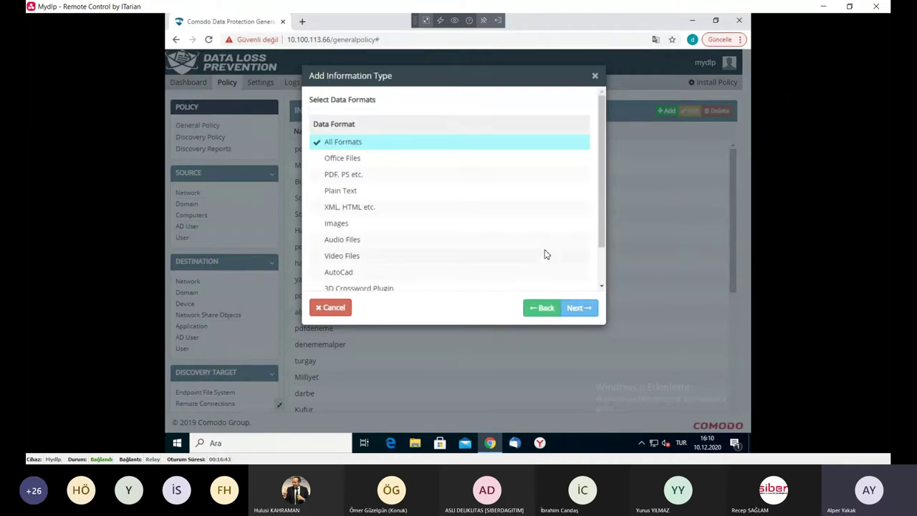
{"action": "left_click", "coordinate": [387, 174]}
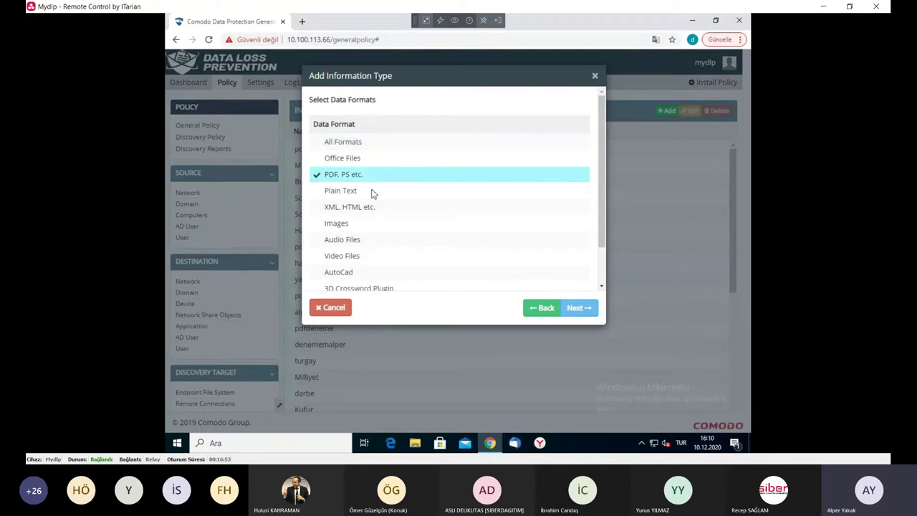
{"action": "scroll", "coordinate": [383, 207], "scroll_direction": "down", "scroll_amount": 2}
{"action": "scroll", "coordinate": [393, 227], "scroll_direction": "up", "scroll_amount": 2}
{"action": "left_click", "coordinate": [367, 144]}
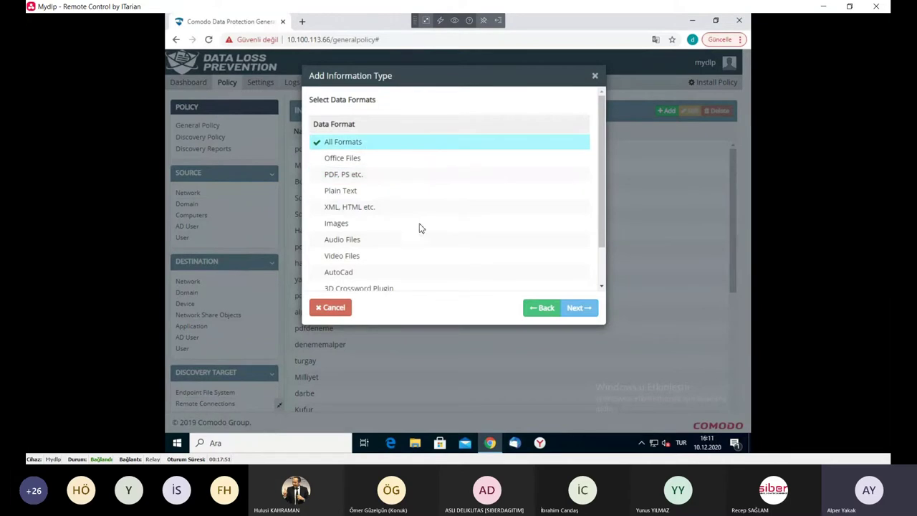
{"action": "left_click", "coordinate": [580, 315]}
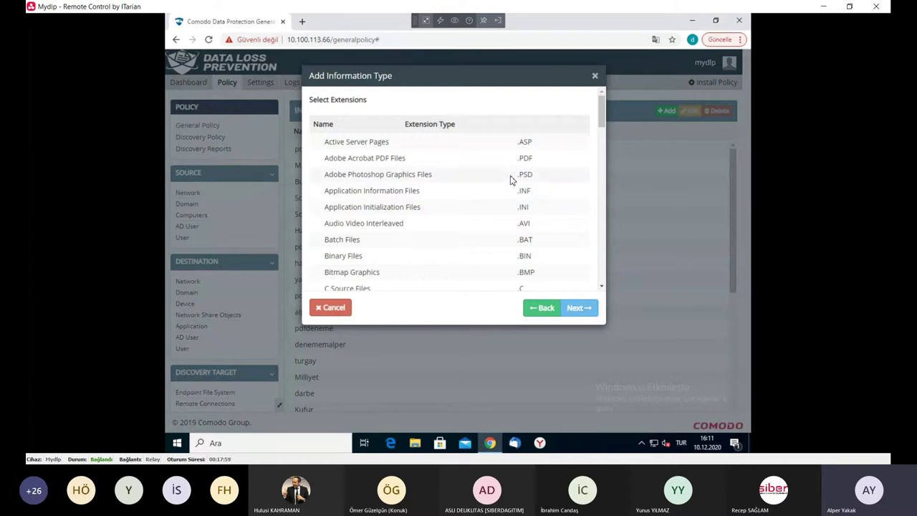
{"action": "scroll", "coordinate": [515, 185], "scroll_direction": "down", "scroll_amount": 5}
{"action": "scroll", "coordinate": [511, 178], "scroll_direction": "up", "scroll_amount": 7}
{"action": "left_click", "coordinate": [568, 315]}
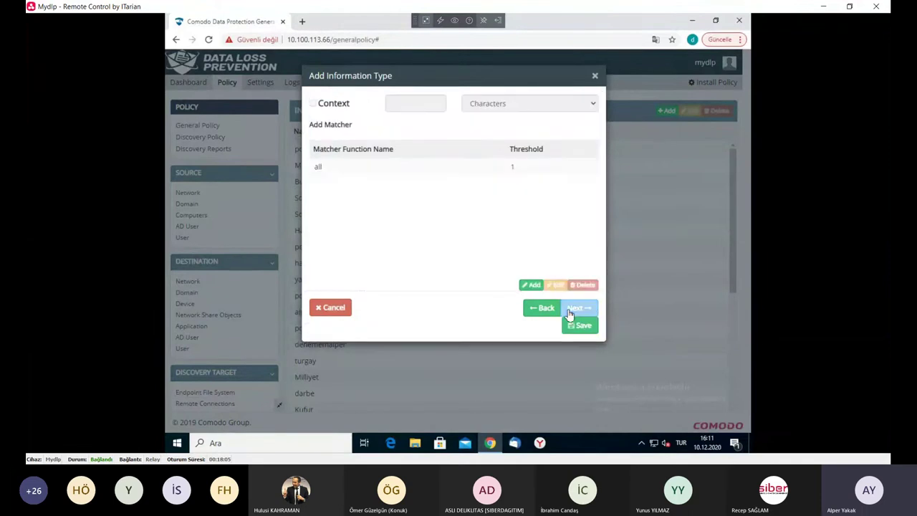
- Change the 'all' matcher's type to Keyword
{"action": "left_click", "coordinate": [441, 169]}
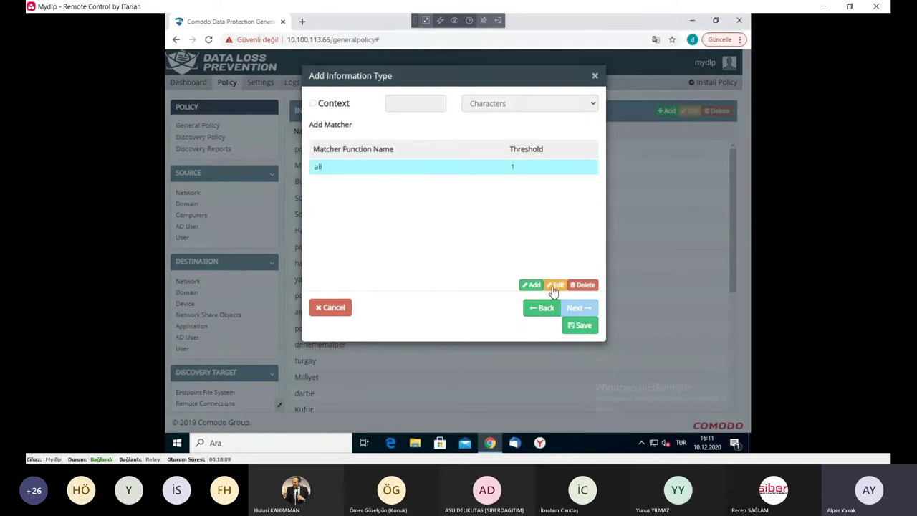
{"action": "left_click", "coordinate": [554, 286]}
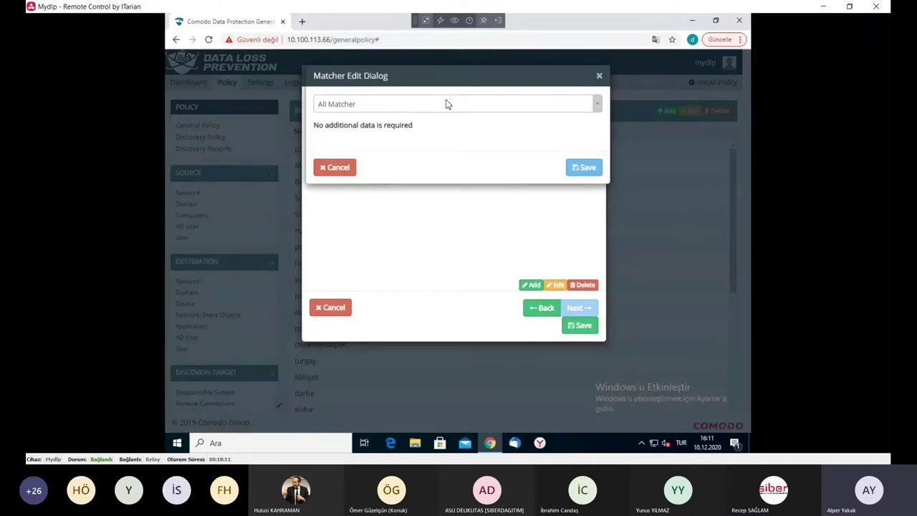
{"action": "left_click", "coordinate": [446, 104]}
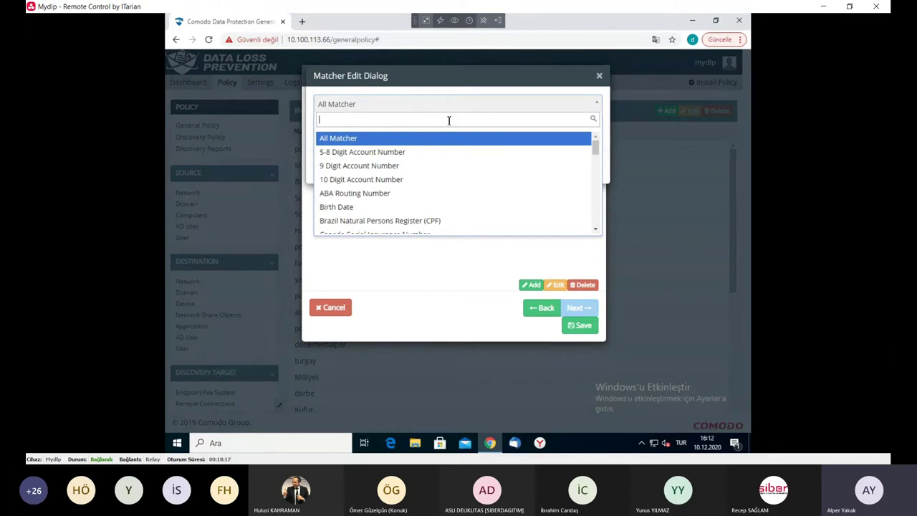
{"action": "type", "text": "keyw"}
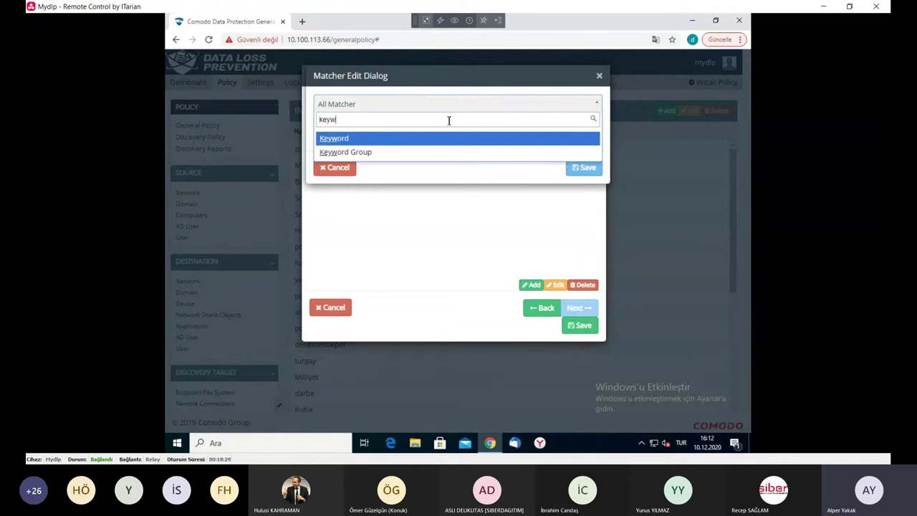
{"action": "key", "text": "BackSpace"}
{"action": "key", "text": "BackSpace"}
{"action": "key", "text": "BackSpace"}
{"action": "type", "text": "credi"}
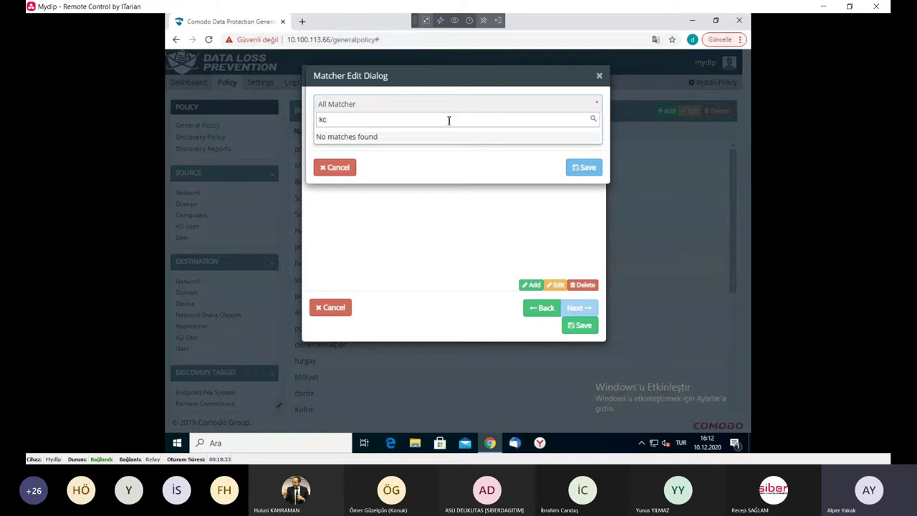
{"action": "key", "text": "BackSpace"}
{"action": "key", "text": "BackSpace"}
{"action": "type", "text": "cre"}
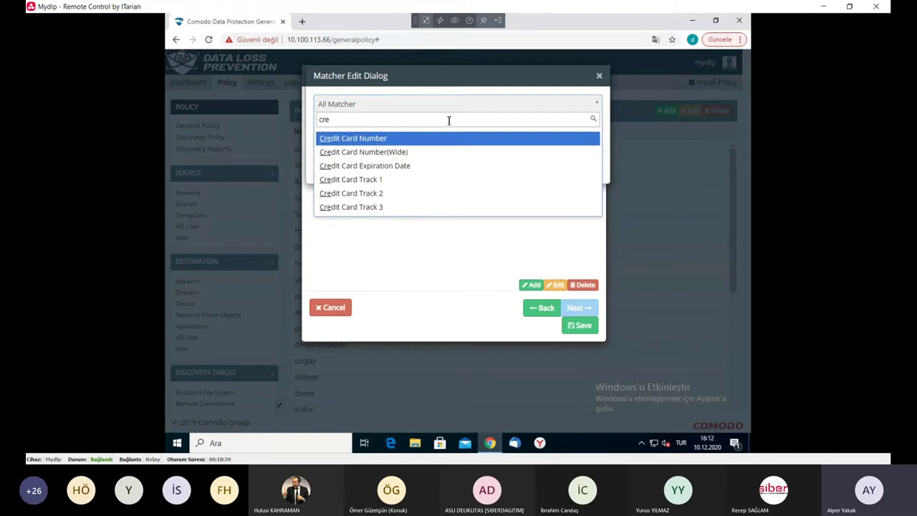
{"action": "key", "text": "BackSpace"}
{"action": "key", "text": "BackSpace"}
{"action": "key", "text": "BackSpace"}
{"action": "type", "text": "keyw"}
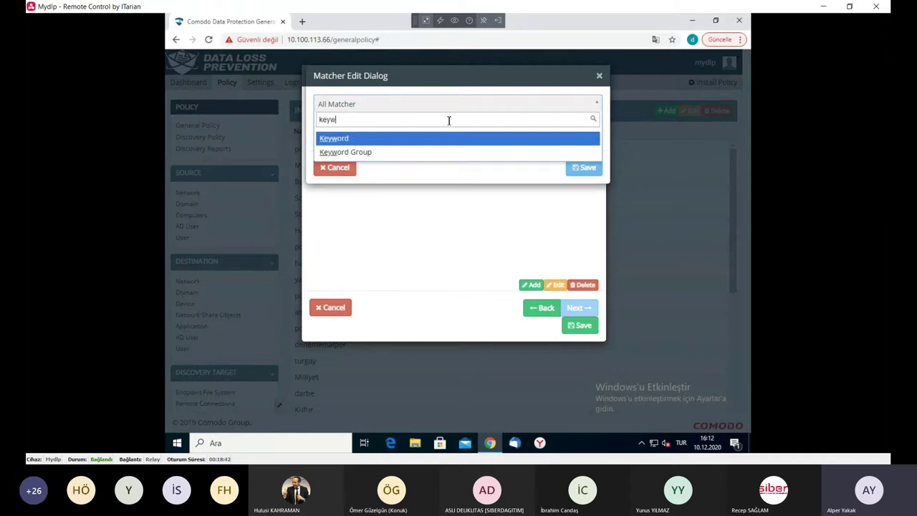
{"action": "key", "text": "Return"}
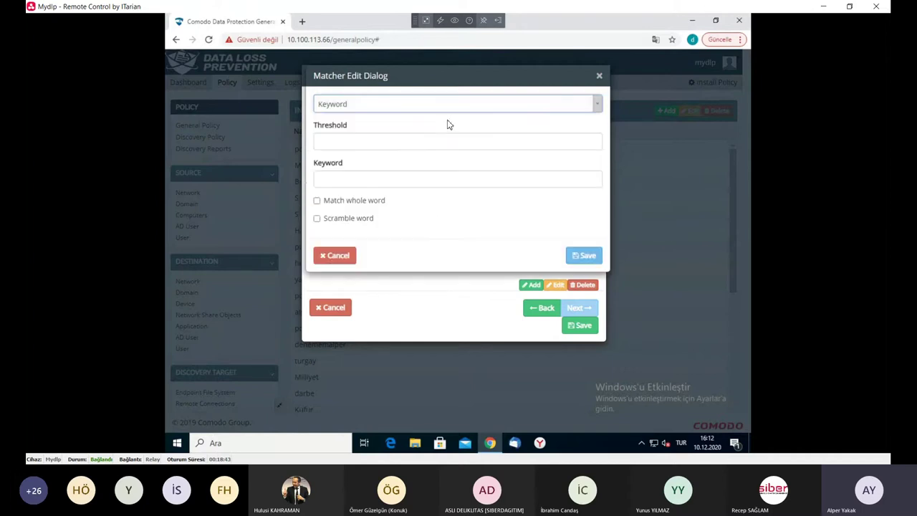
- Set the Keyword matcher's threshold to 1 and enter the two-word keyword
{"action": "left_click", "coordinate": [379, 142]}
{"action": "left_click", "coordinate": [374, 163]}
{"action": "left_click", "coordinate": [361, 180]}
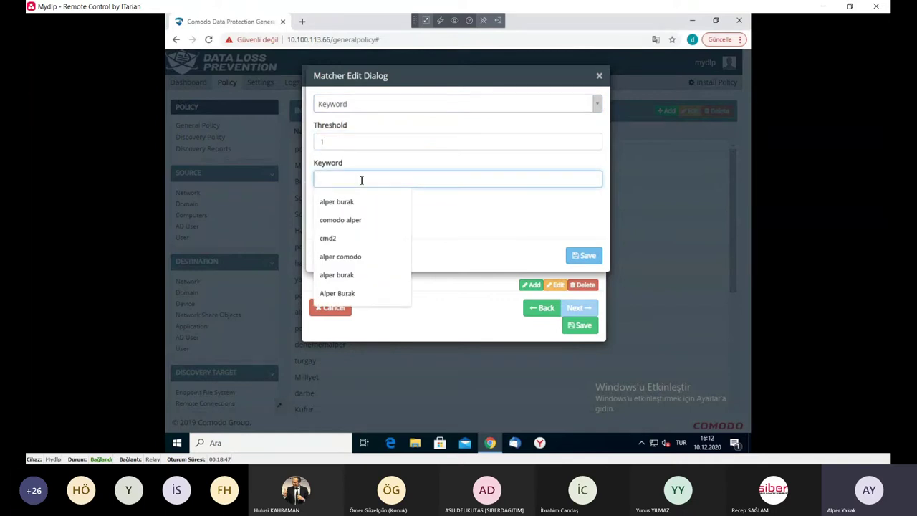
{"action": "type", "text": "Comodo Alper"}
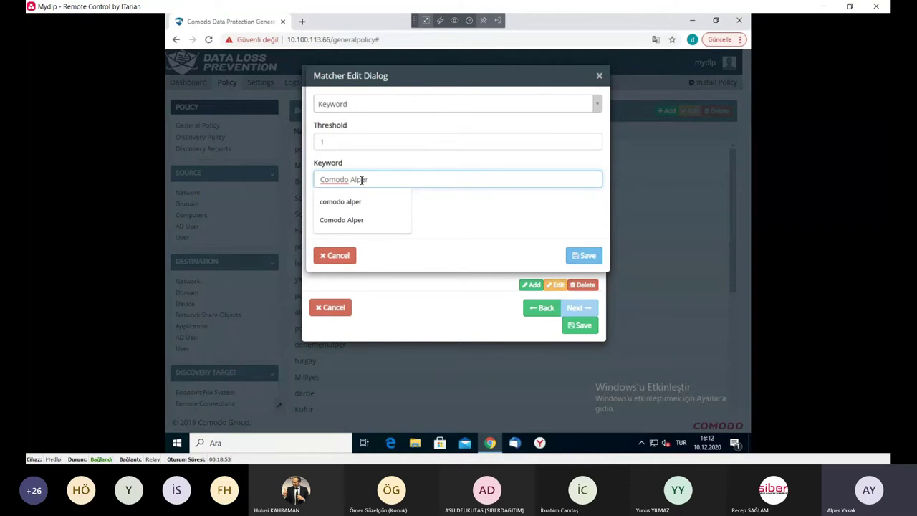
{"action": "left_click", "coordinate": [457, 217]}
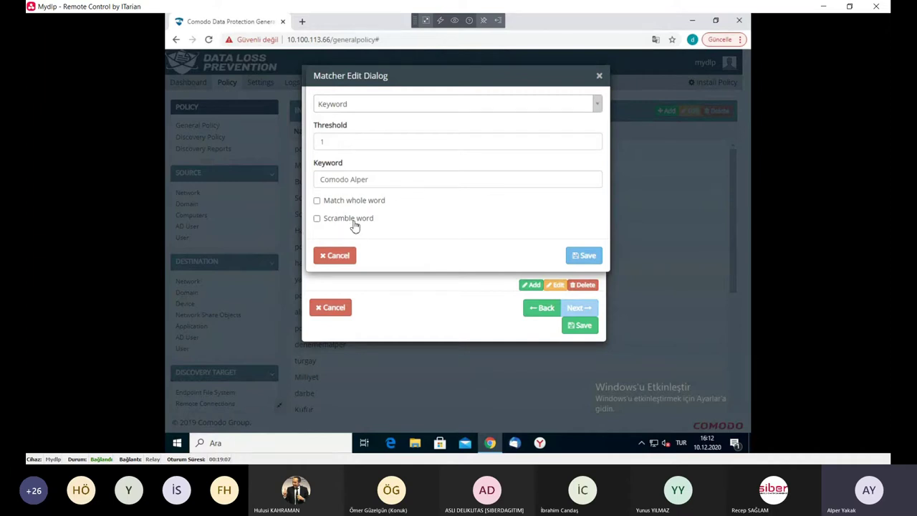
{"action": "left_click", "coordinate": [364, 141]}
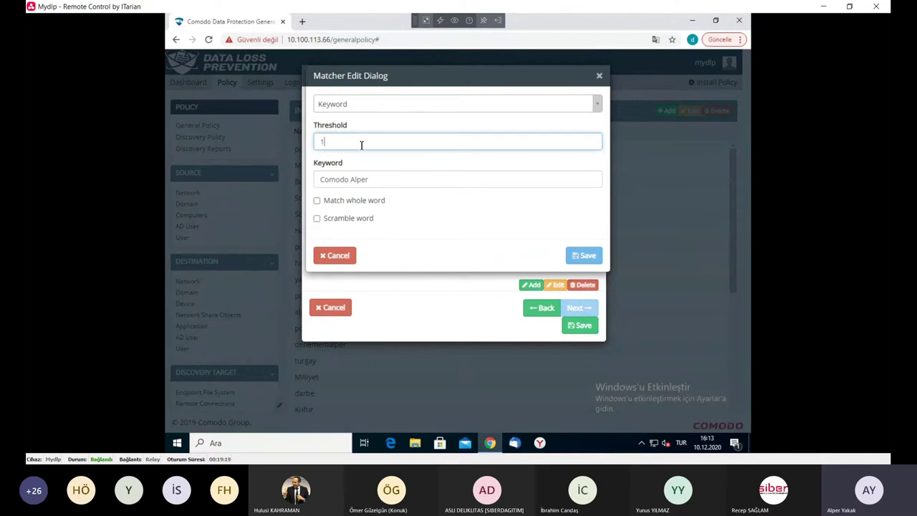
- Switch the matcher type to Regular Expression
{"action": "left_click", "coordinate": [389, 106]}
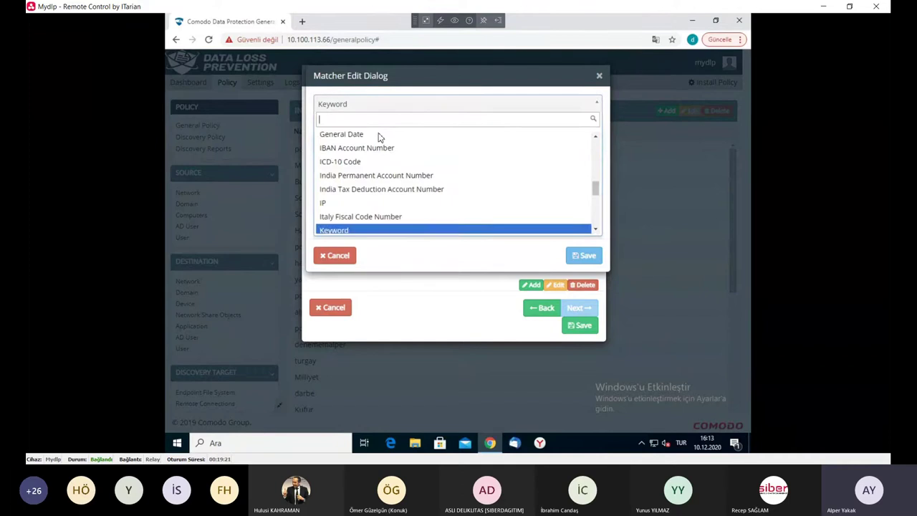
{"action": "type", "text": "rg"}
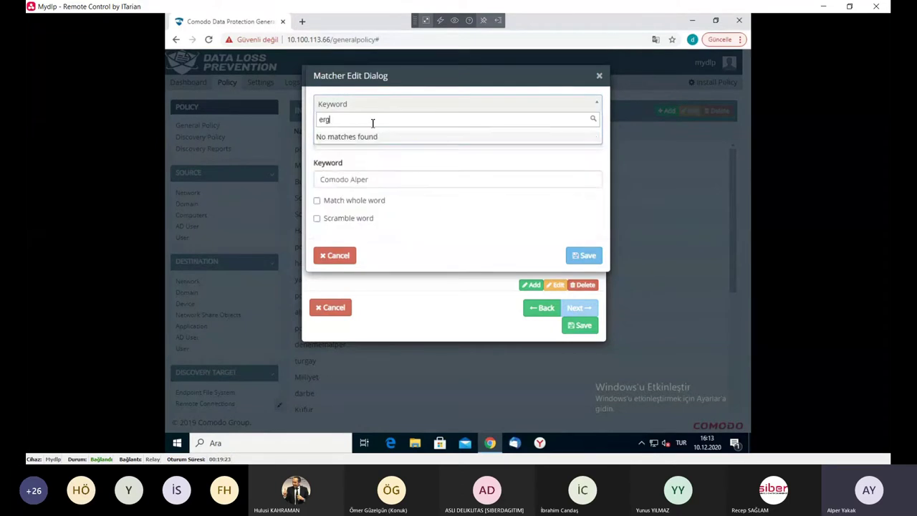
{"action": "key", "text": "BackSpace"}
{"action": "type", "text": "ege"}
{"action": "key", "text": "BackSpace"}
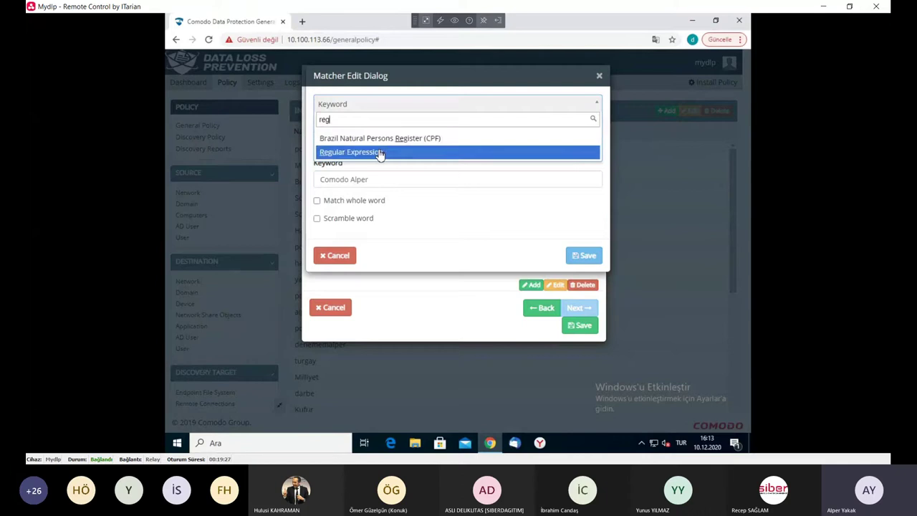
{"action": "left_click", "coordinate": [379, 151]}
- Set threshold 1 and the regex ^(A|B|AB|O)[-+]$
{"action": "left_click", "coordinate": [390, 143]}
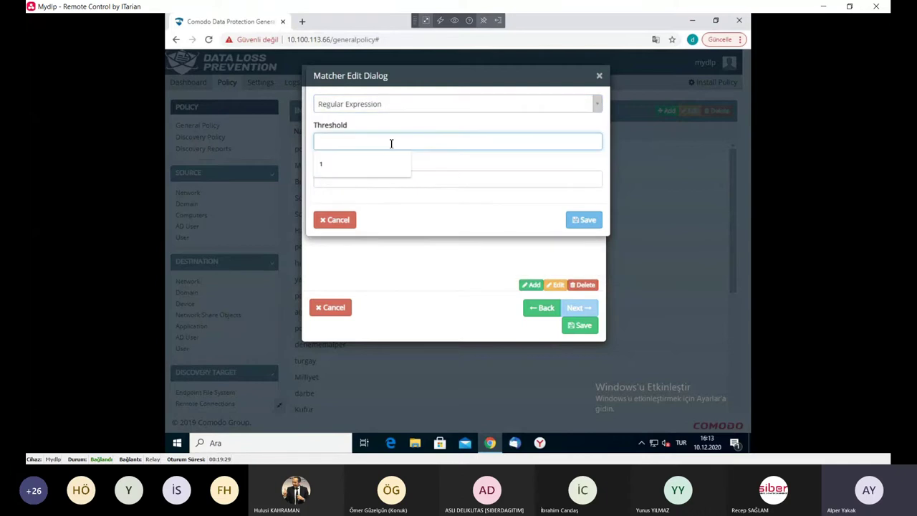
{"action": "left_click", "coordinate": [373, 163]}
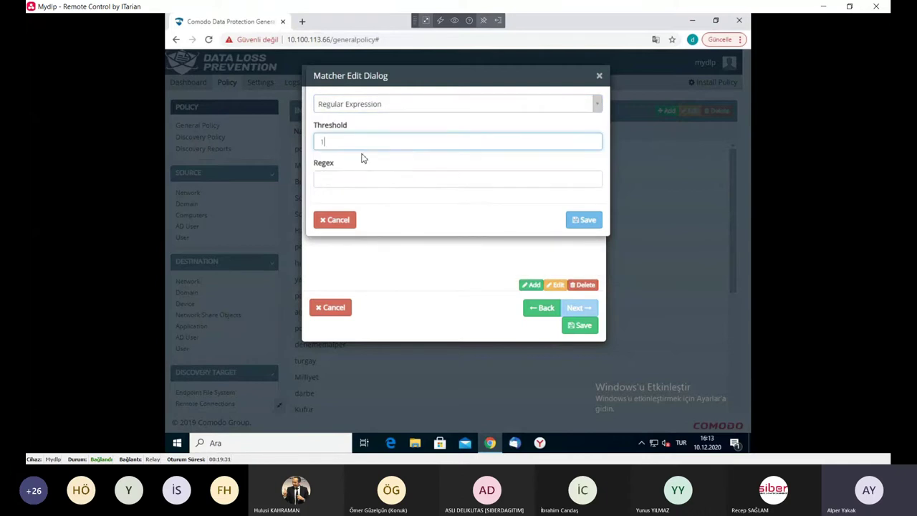
{"action": "left_click", "coordinate": [351, 183]}
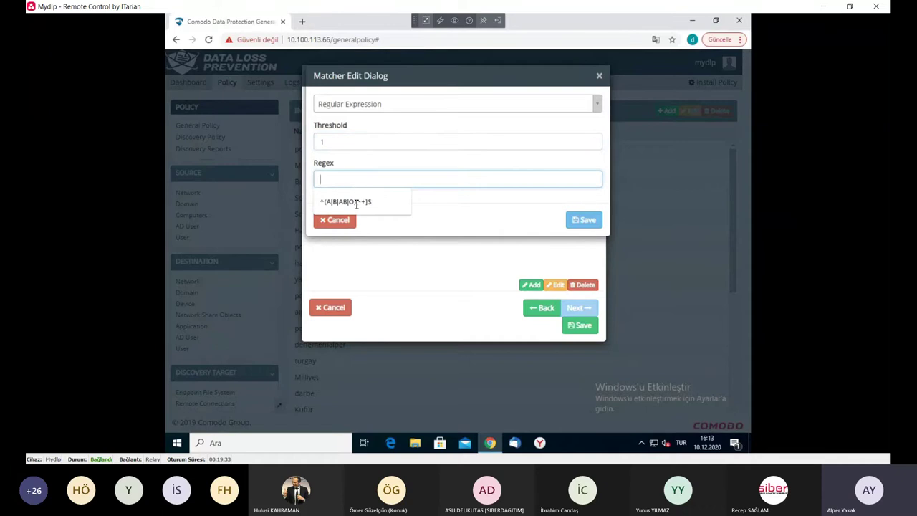
{"action": "left_click", "coordinate": [356, 204]}
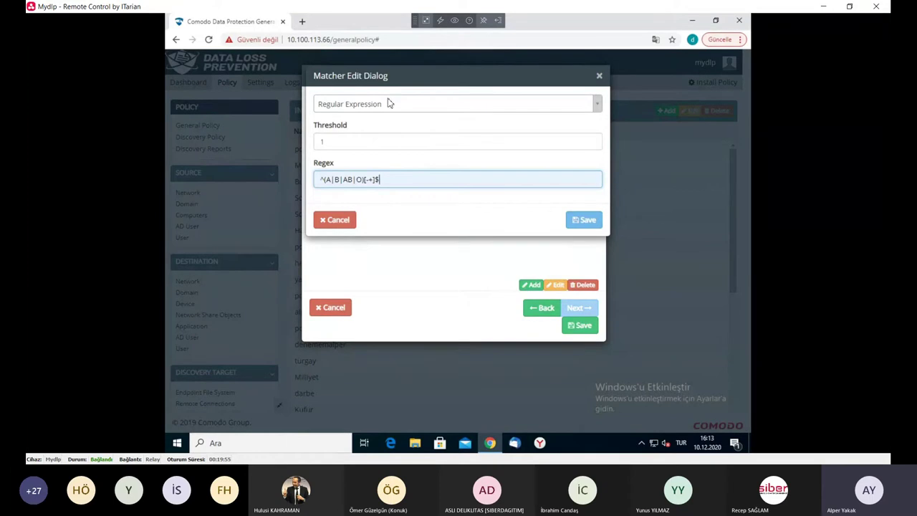
- Close the matcher and information type dialogs and open the webdemo Web Rule for editing
{"action": "left_click", "coordinate": [598, 76]}
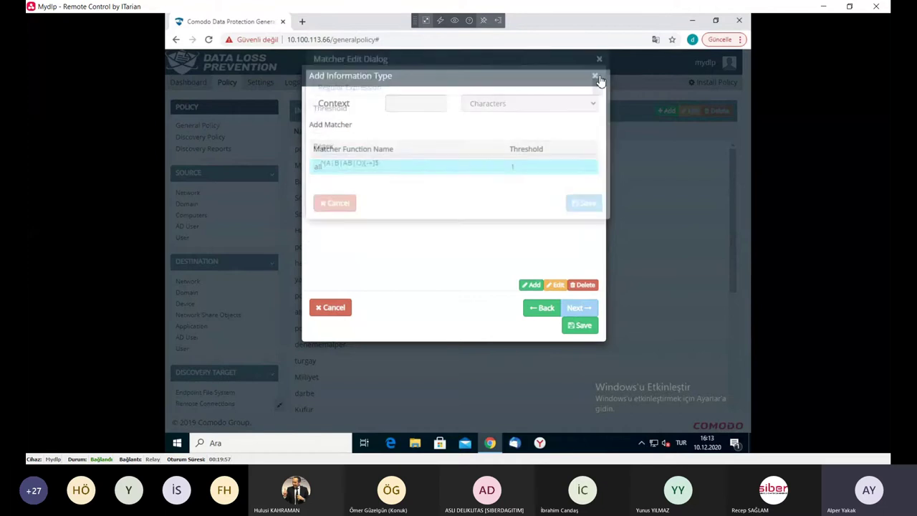
{"action": "left_click", "coordinate": [590, 77]}
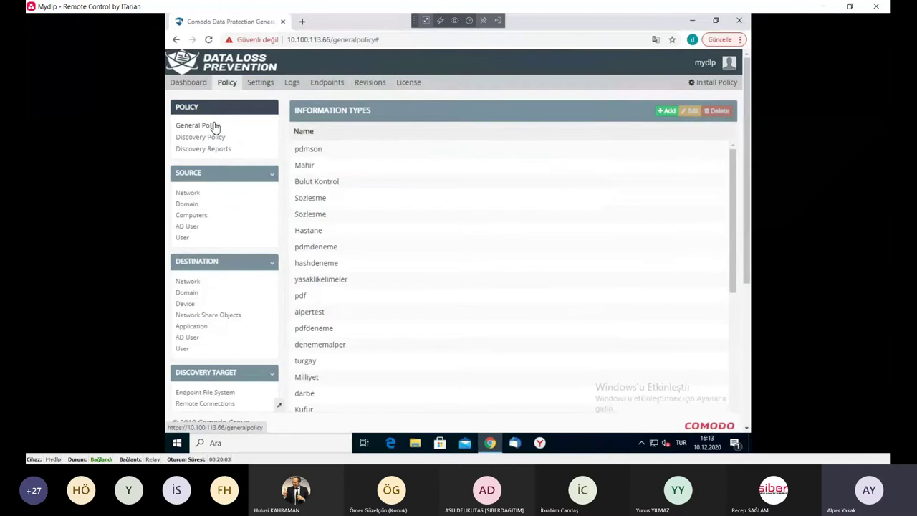
{"action": "left_click", "coordinate": [213, 126]}
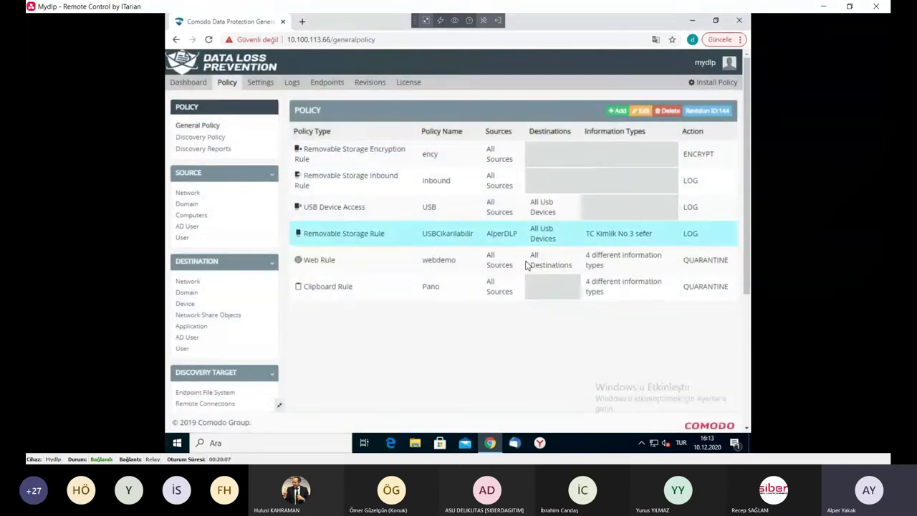
{"action": "left_click", "coordinate": [527, 263]}
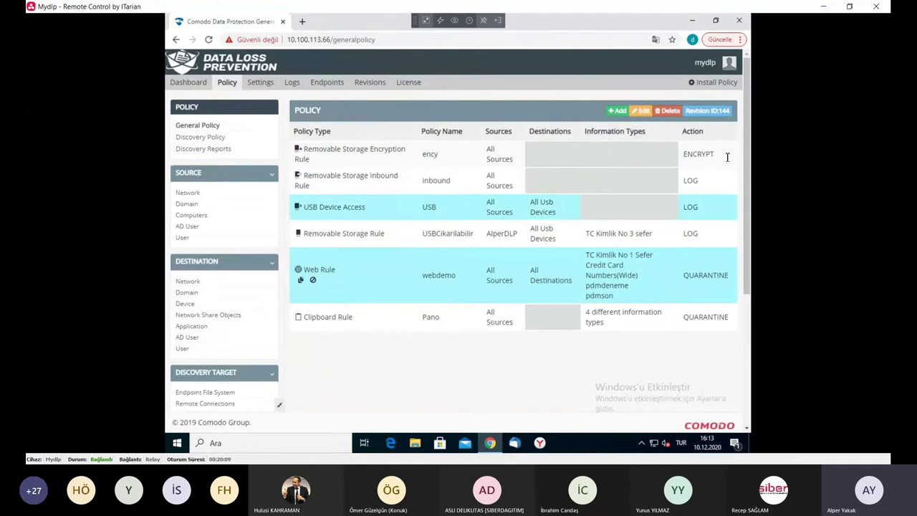
{"action": "left_click", "coordinate": [644, 114]}
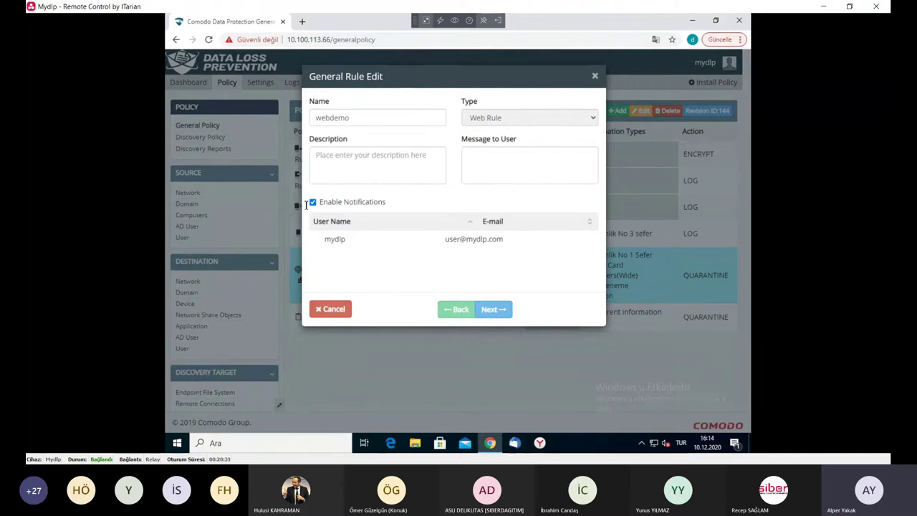
- Keep notifications enabled on the webdemo rule and advance to its Sources step
{"action": "left_click", "coordinate": [325, 240]}
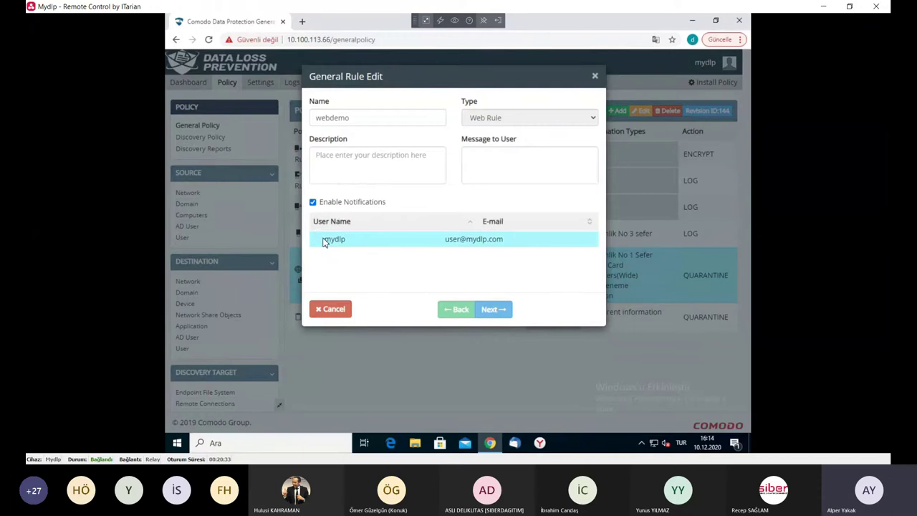
{"action": "left_click", "coordinate": [313, 203]}
{"action": "left_click", "coordinate": [312, 202]}
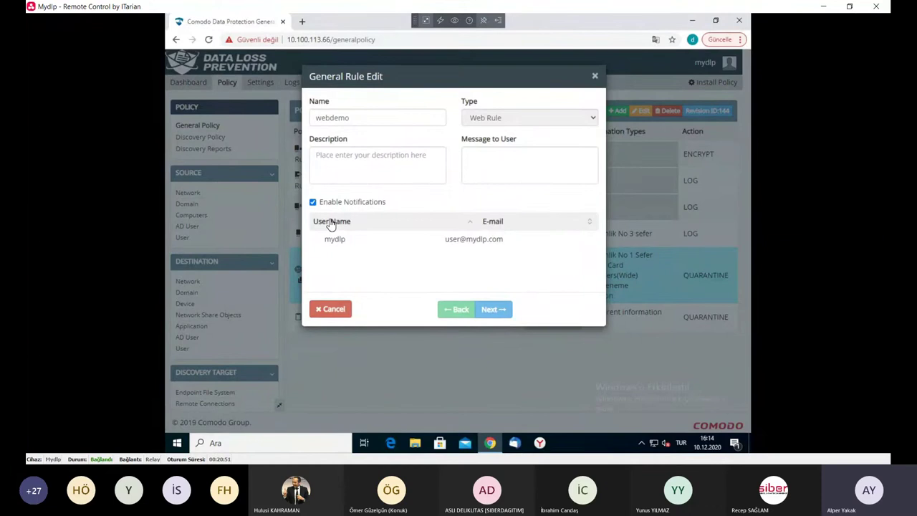
{"action": "left_click", "coordinate": [494, 313]}
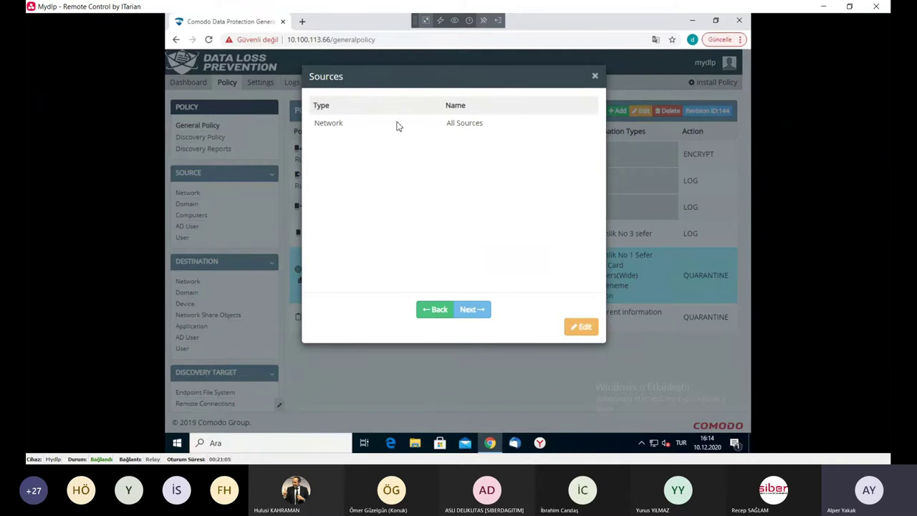
- Browse the source types: Computers, Network, single users and Active Directory Objects
{"action": "left_click", "coordinate": [582, 330]}
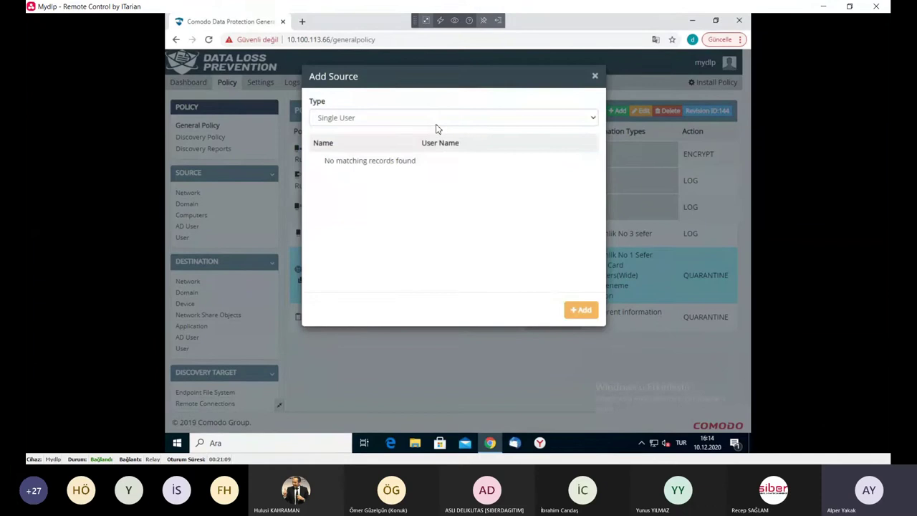
{"action": "left_click", "coordinate": [440, 118]}
{"action": "left_click", "coordinate": [388, 183]}
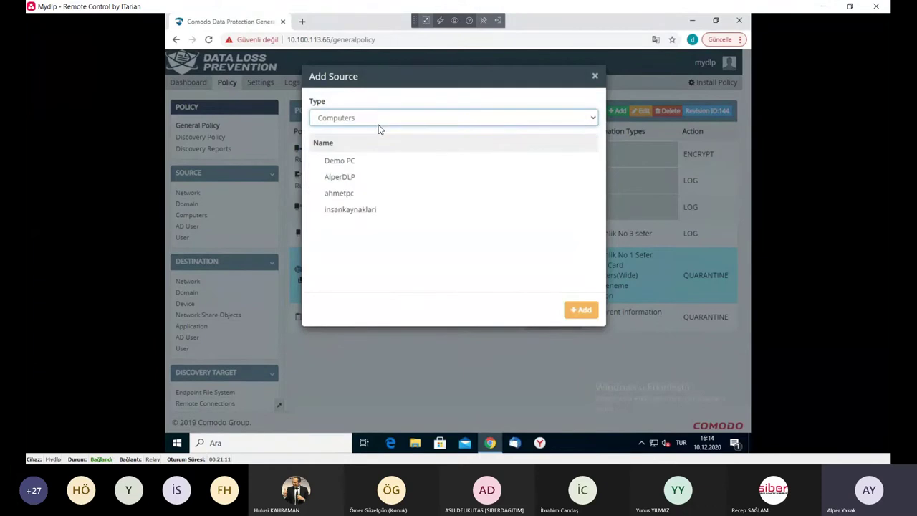
{"action": "left_click", "coordinate": [378, 120]}
{"action": "left_click", "coordinate": [373, 172]}
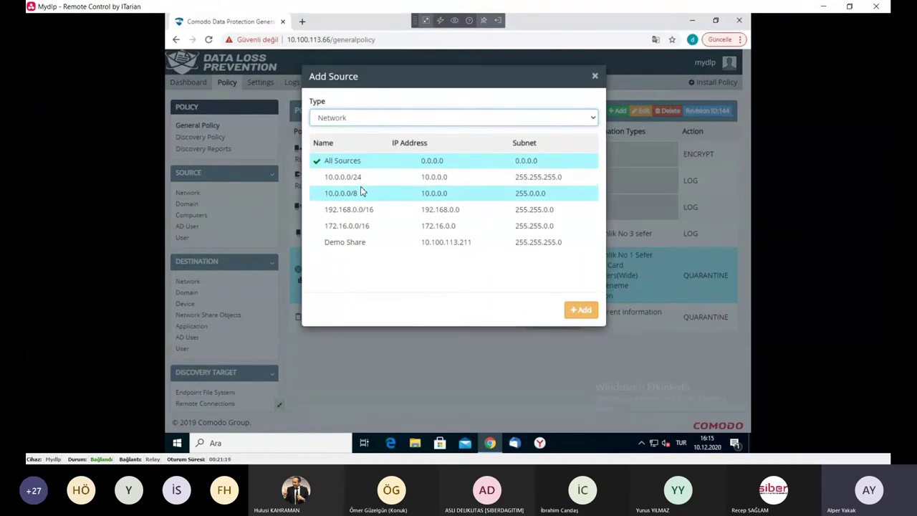
{"action": "left_click", "coordinate": [577, 119]}
{"action": "left_click", "coordinate": [552, 136]}
{"action": "left_click", "coordinate": [553, 123]}
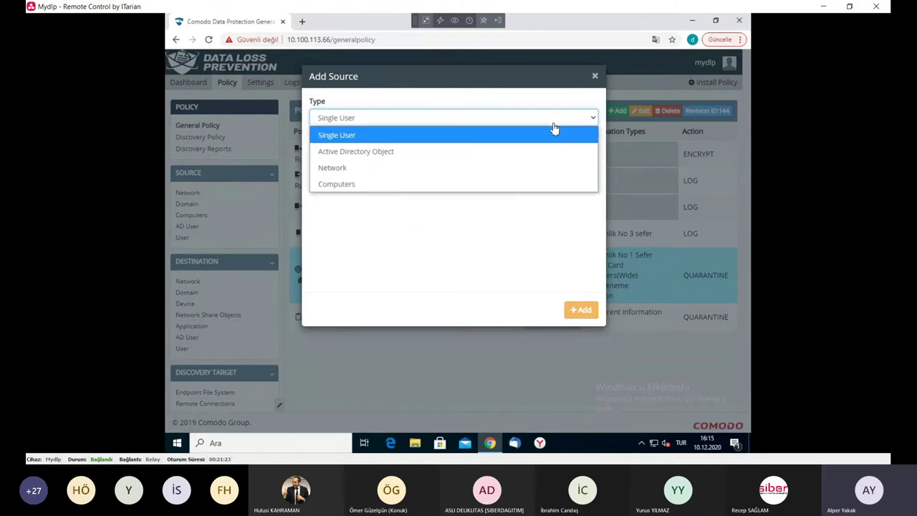
{"action": "left_click", "coordinate": [536, 151]}
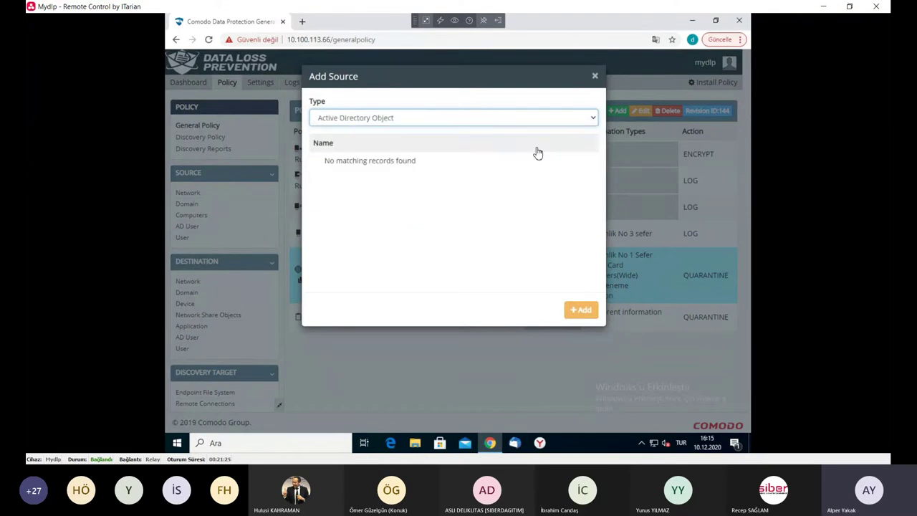
{"action": "left_click", "coordinate": [484, 123]}
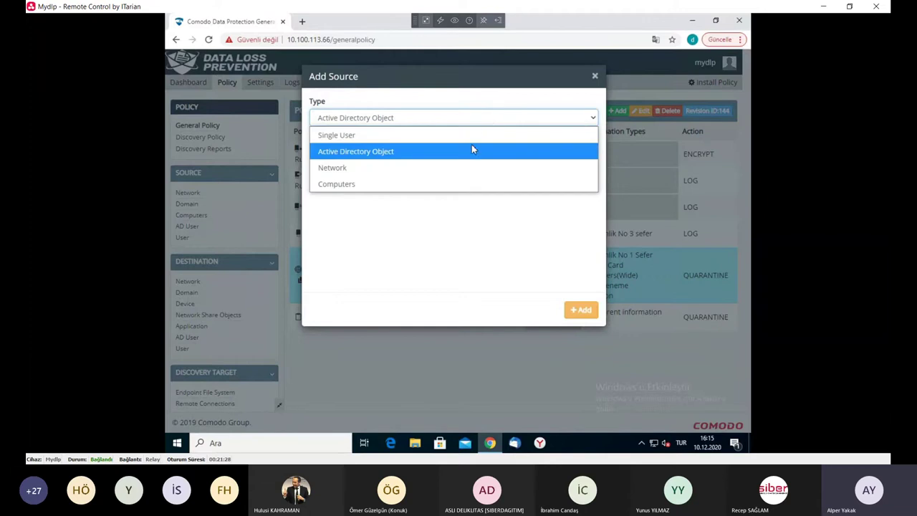
{"action": "left_click", "coordinate": [463, 185]}
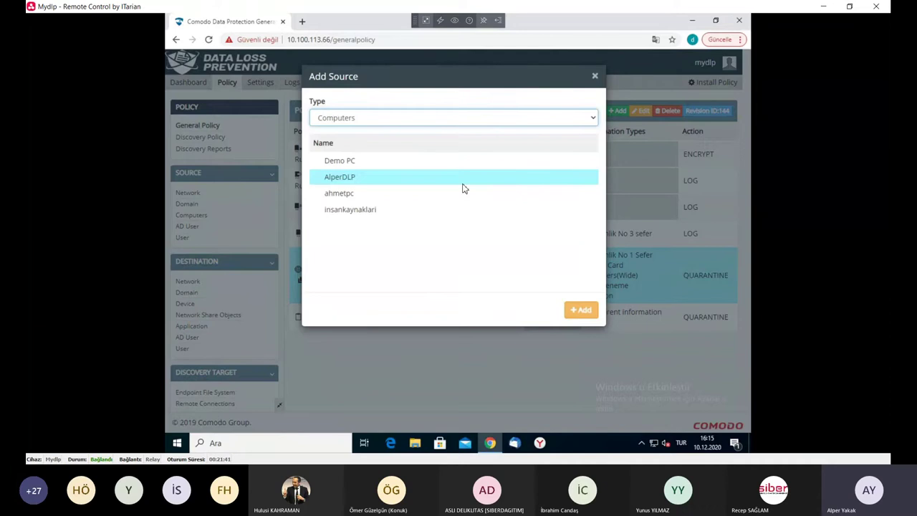
- Add Network – All Sources as the rule's source
{"action": "left_click", "coordinate": [459, 124]}
{"action": "left_click", "coordinate": [398, 169]}
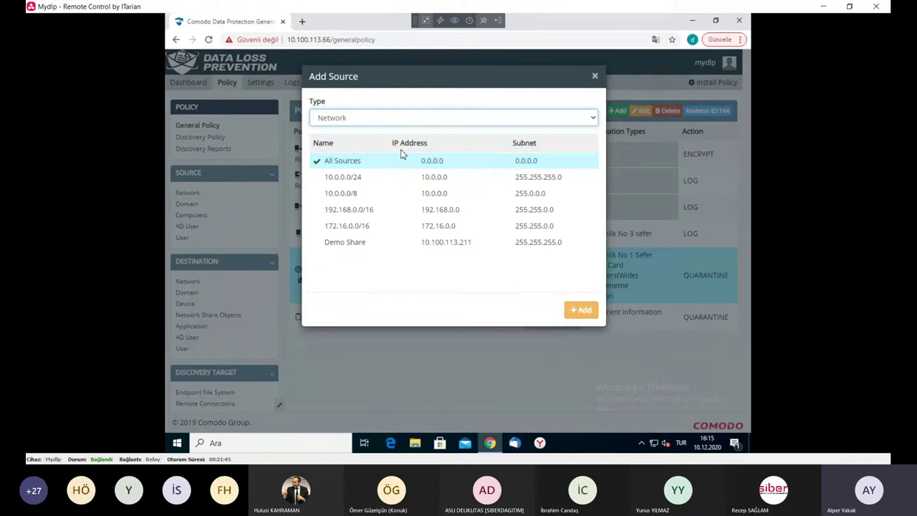
{"action": "left_click", "coordinate": [580, 309]}
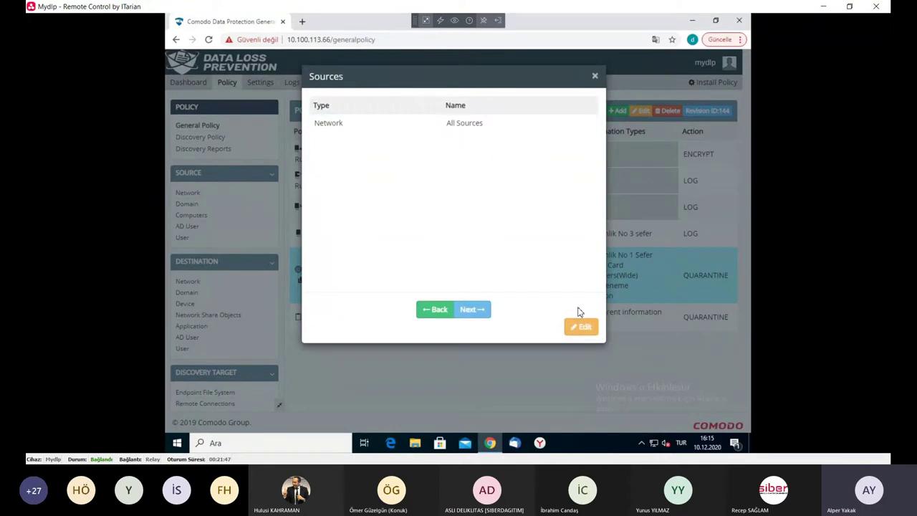
- Keep Domain – All Destinations as the destination and continue to the information types step
{"action": "left_click", "coordinate": [480, 309]}
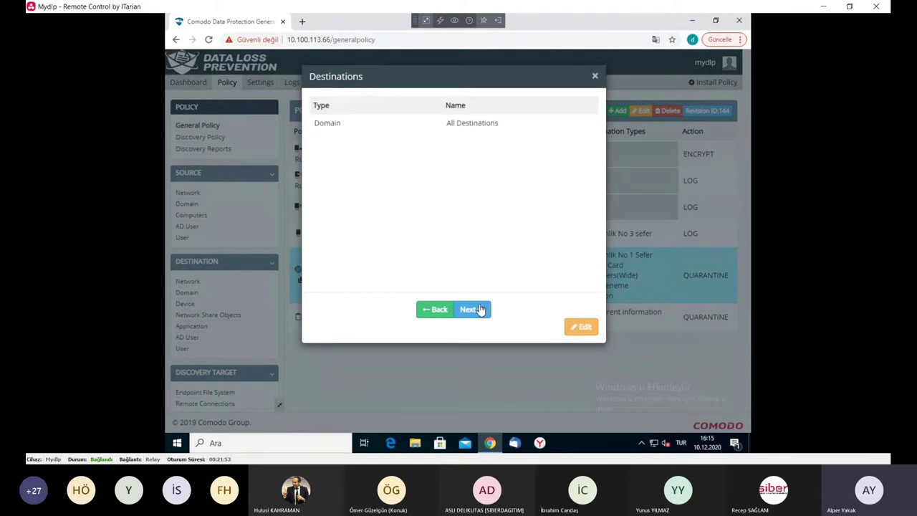
{"action": "left_click", "coordinate": [502, 127]}
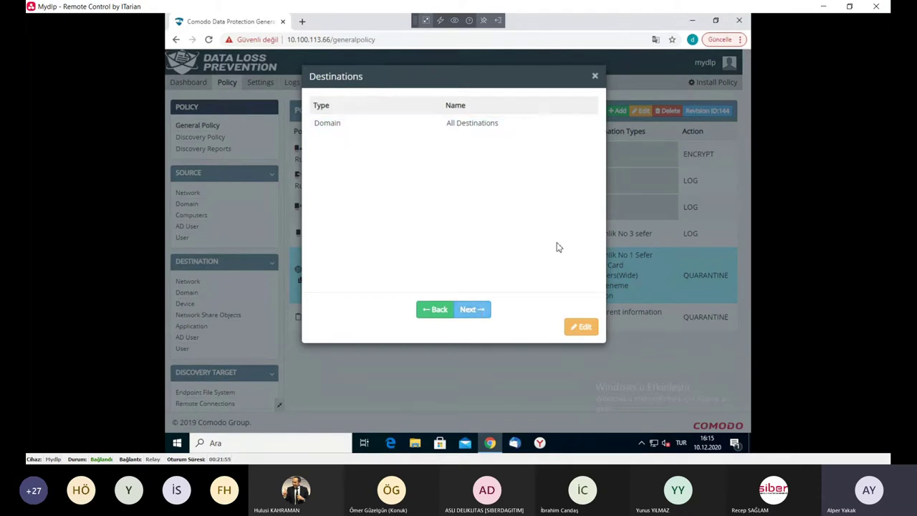
{"action": "left_click", "coordinate": [580, 327]}
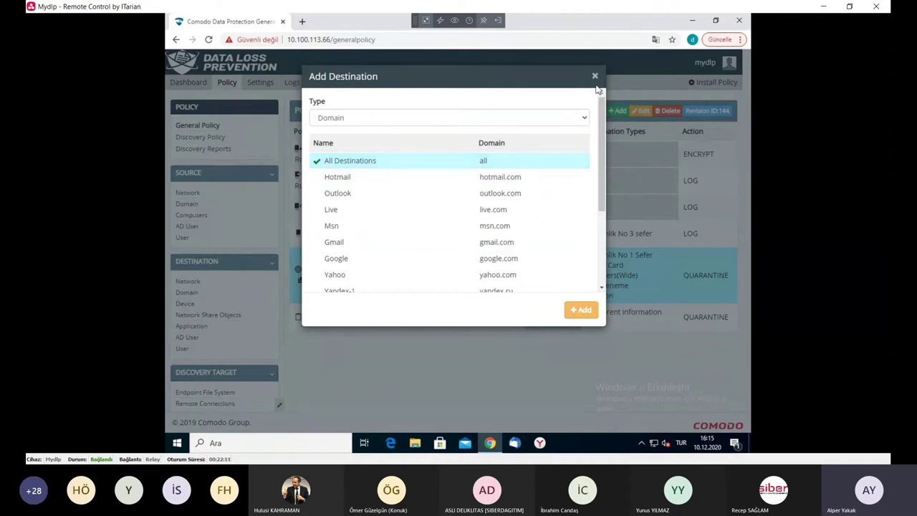
{"action": "left_click", "coordinate": [564, 310]}
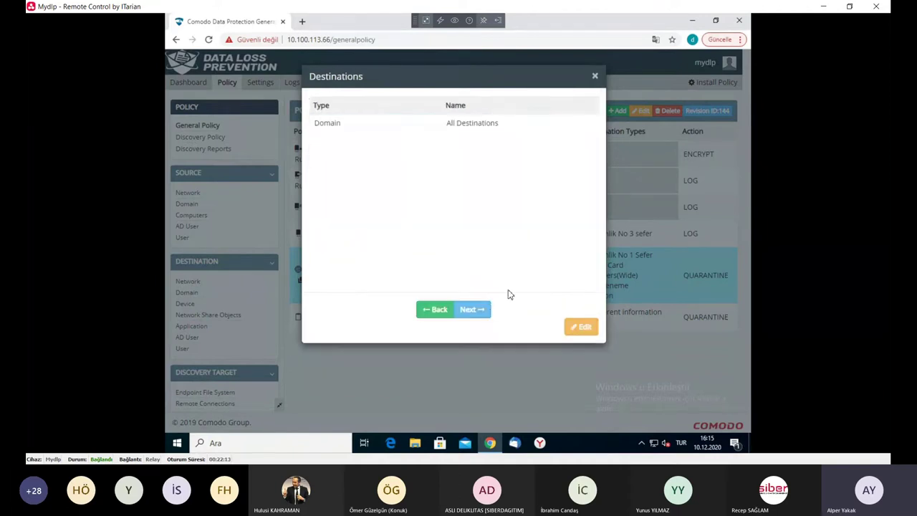
{"action": "left_click", "coordinate": [473, 310]}
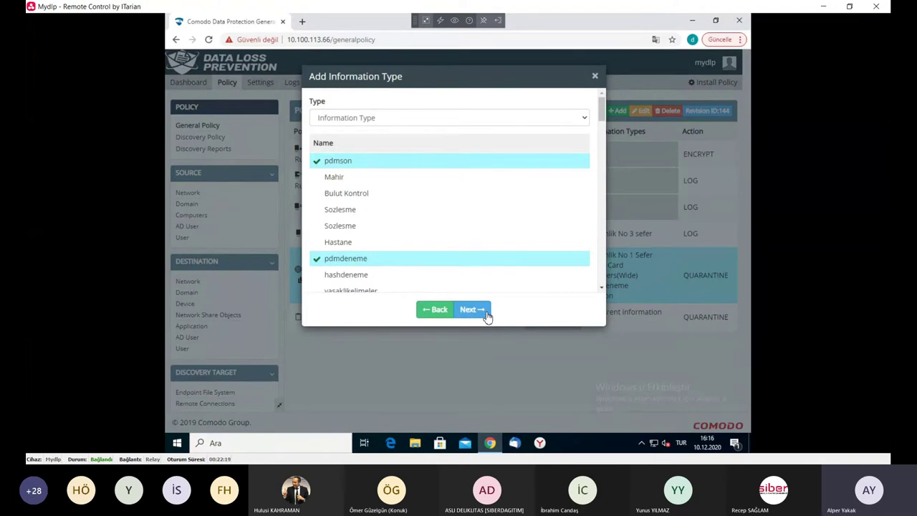
- Keep the ticked information types, including Credit Card Numbers(Wide), and advance to Add Action
{"action": "scroll", "coordinate": [446, 182], "scroll_direction": "down", "scroll_amount": 3}
{"action": "scroll", "coordinate": [446, 185], "scroll_direction": "up", "scroll_amount": 1}
{"action": "scroll", "coordinate": [446, 185], "scroll_direction": "down", "scroll_amount": 8}
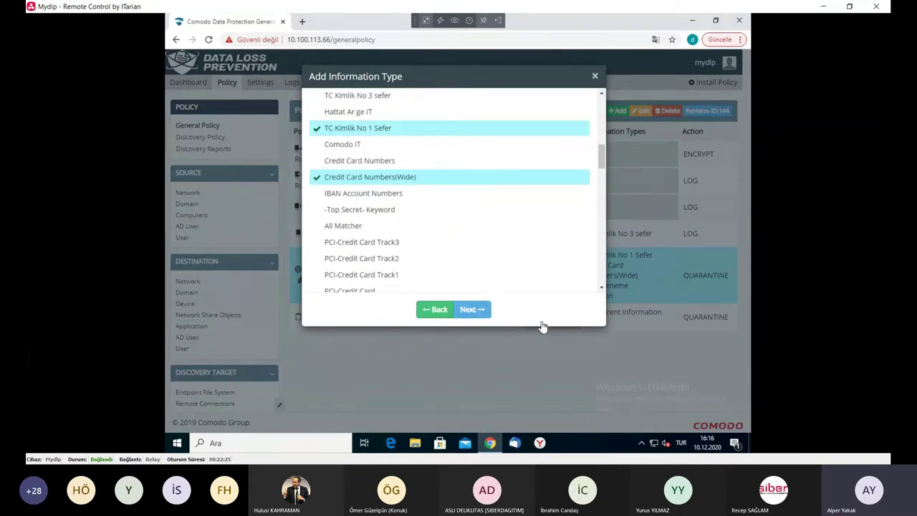
{"action": "left_click", "coordinate": [485, 312]}
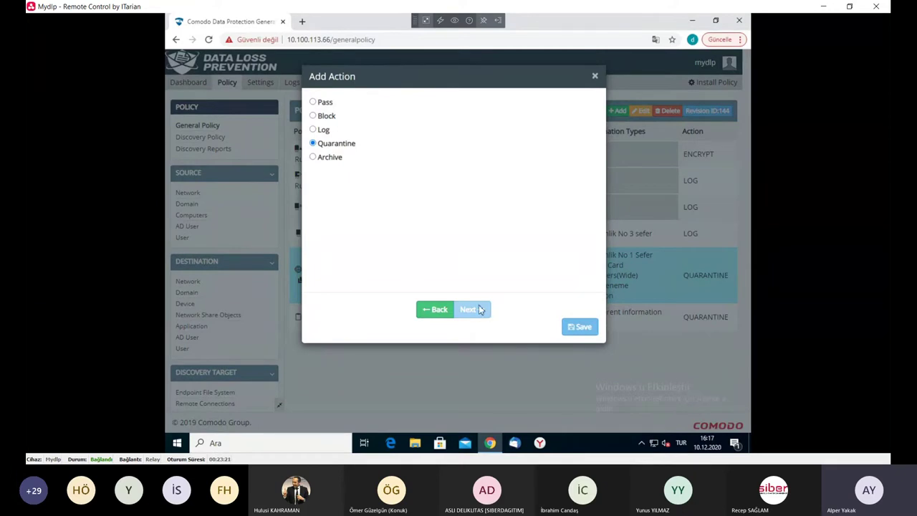
- Compare the Block, Log and Archive actions, then set Quarantine and save the webdemo rule
{"action": "left_click", "coordinate": [325, 118]}
{"action": "left_click", "coordinate": [323, 130]}
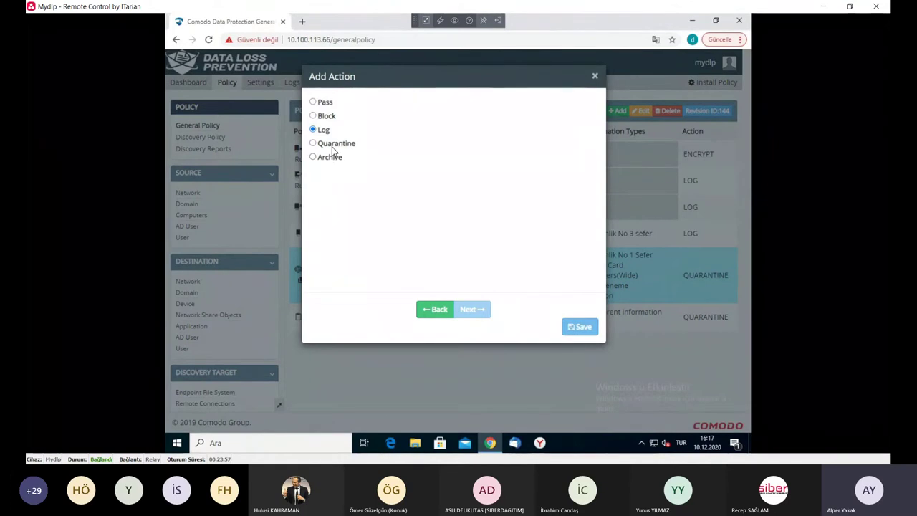
{"action": "left_click", "coordinate": [333, 147]}
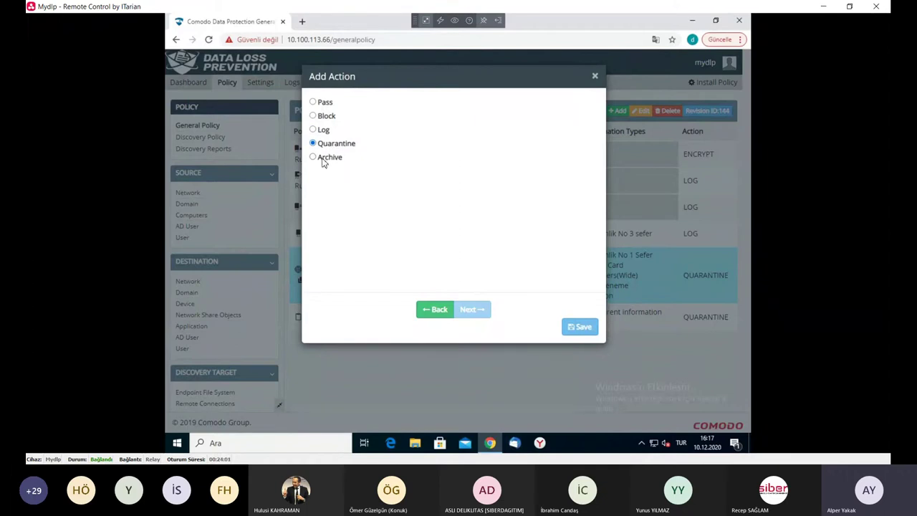
{"action": "left_click", "coordinate": [324, 163]}
{"action": "left_click", "coordinate": [335, 146]}
{"action": "left_click", "coordinate": [577, 328]}
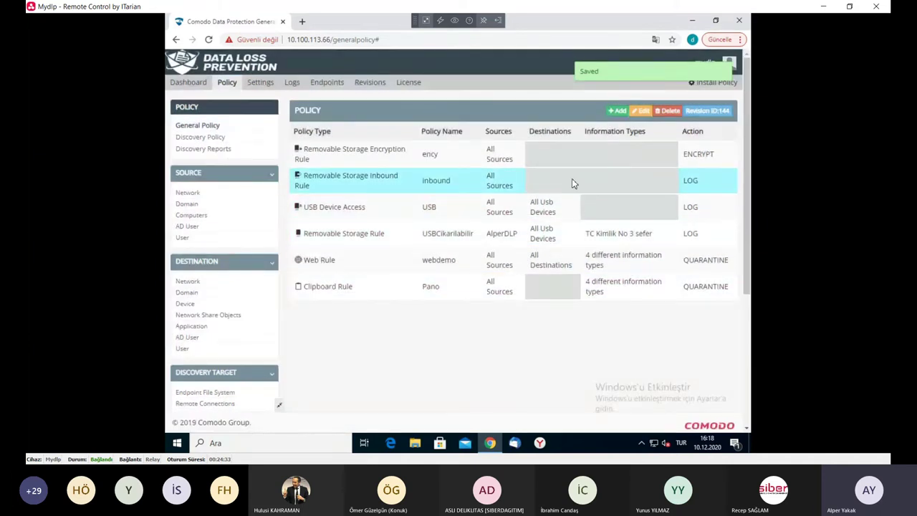
- Install the General Policy, reaching Revision ID 144, and close the success message
{"action": "left_click", "coordinate": [723, 84]}
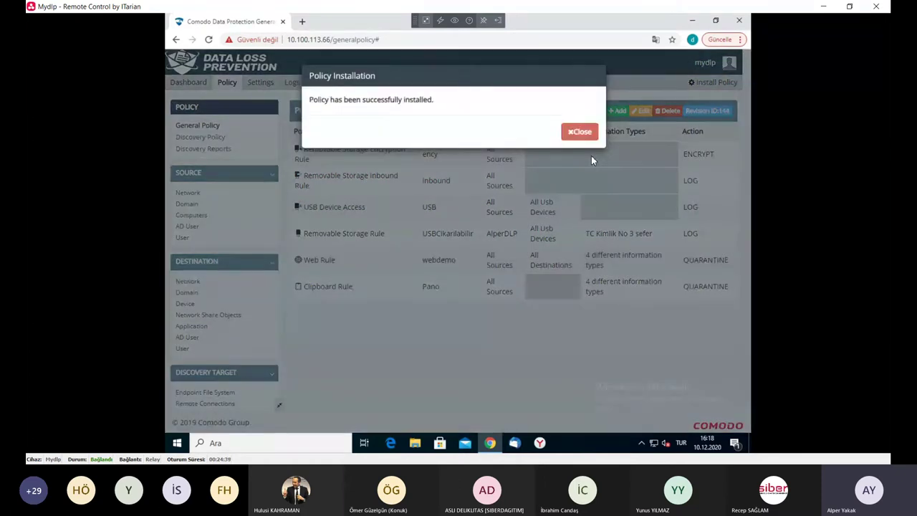
{"action": "left_click", "coordinate": [575, 132]}
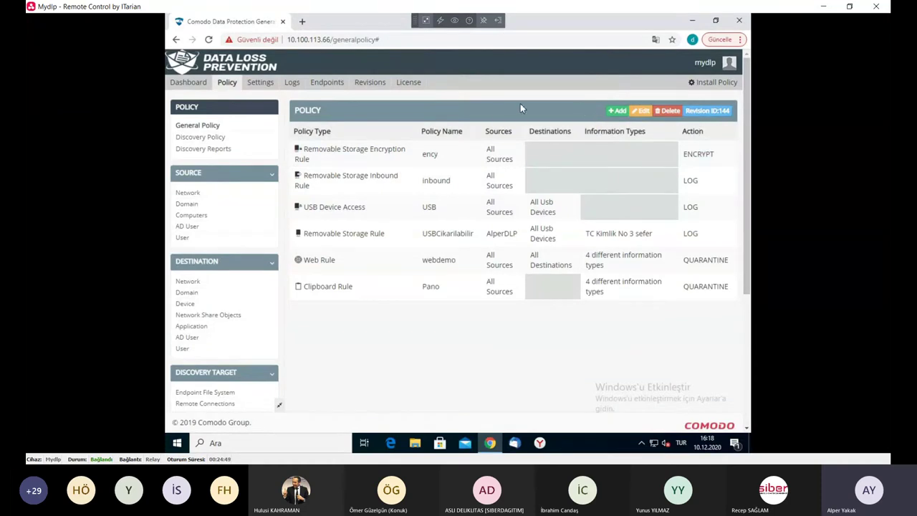
- Review the Users settings, then the Revisions list, cancelling a name edit on the newest revision
{"action": "left_click", "coordinate": [255, 86]}
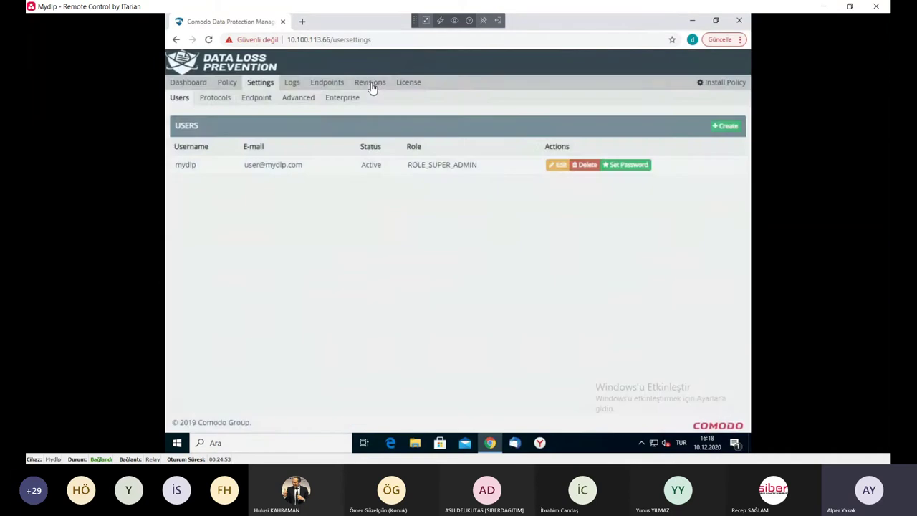
{"action": "left_click", "coordinate": [370, 84]}
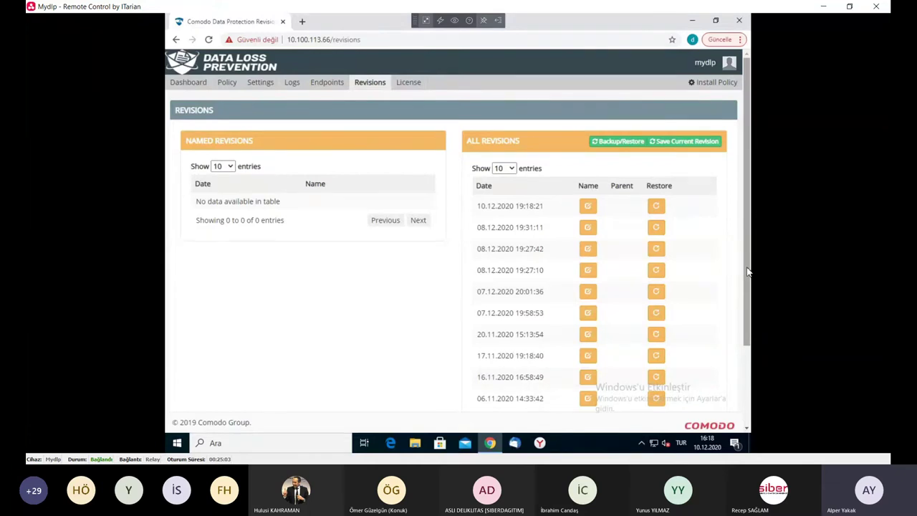
{"action": "left_click", "coordinate": [591, 209]}
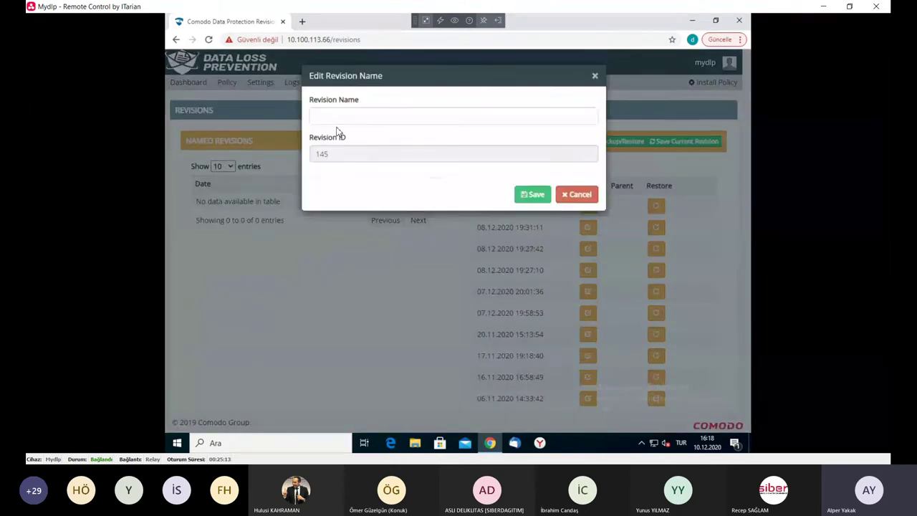
{"action": "key", "text": "Escape"}
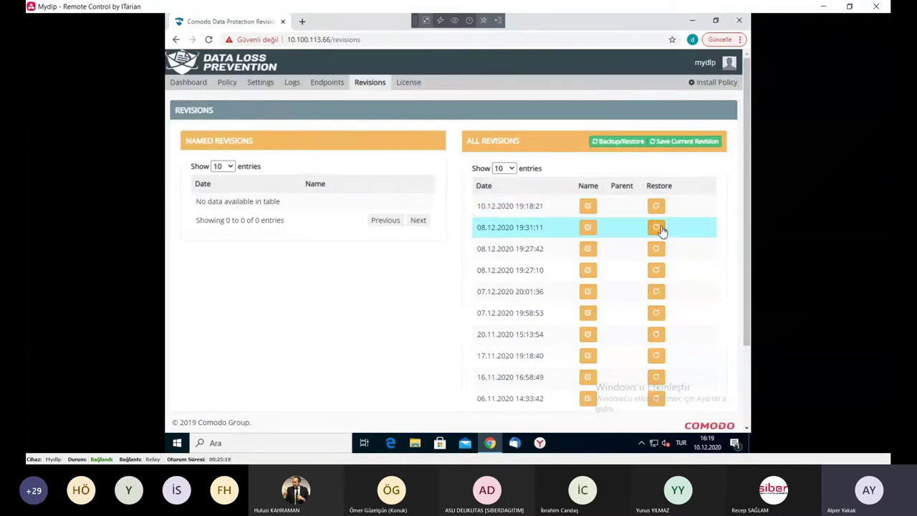
- Return to the policy list, then search Google in a new tab for the test card number starting 4111
{"action": "left_click", "coordinate": [227, 82]}
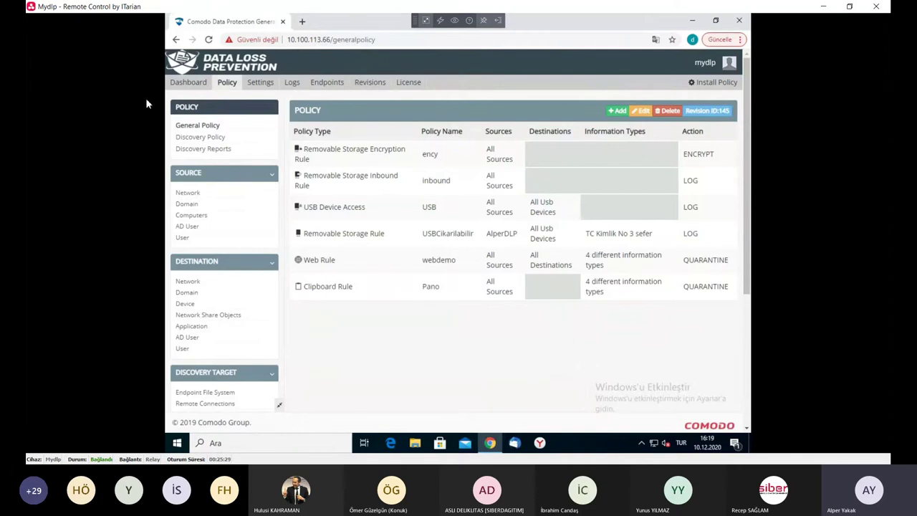
{"action": "left_click", "coordinate": [301, 21]}
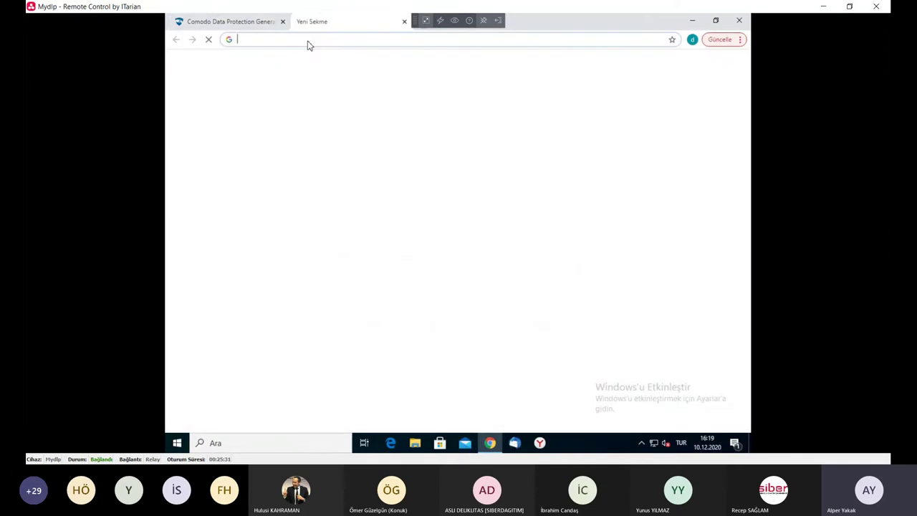
{"action": "type", "text": "4111"}
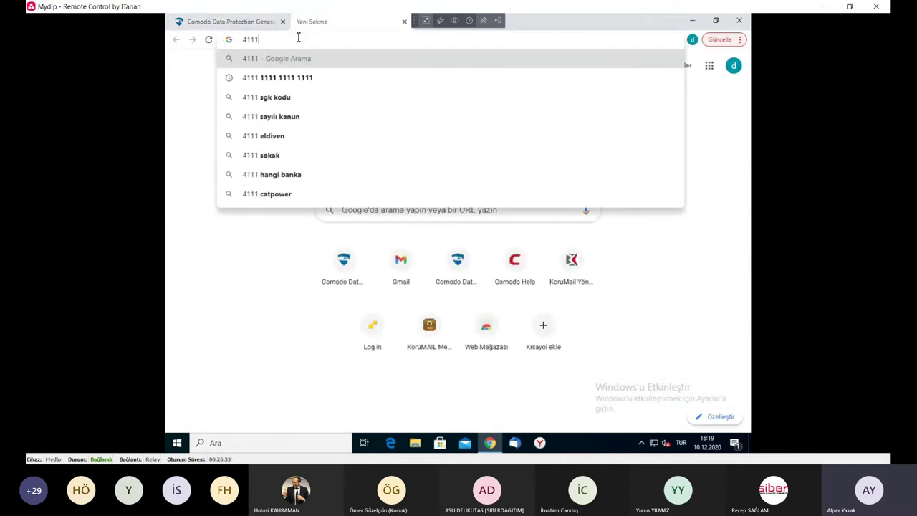
{"action": "key", "text": "Down"}
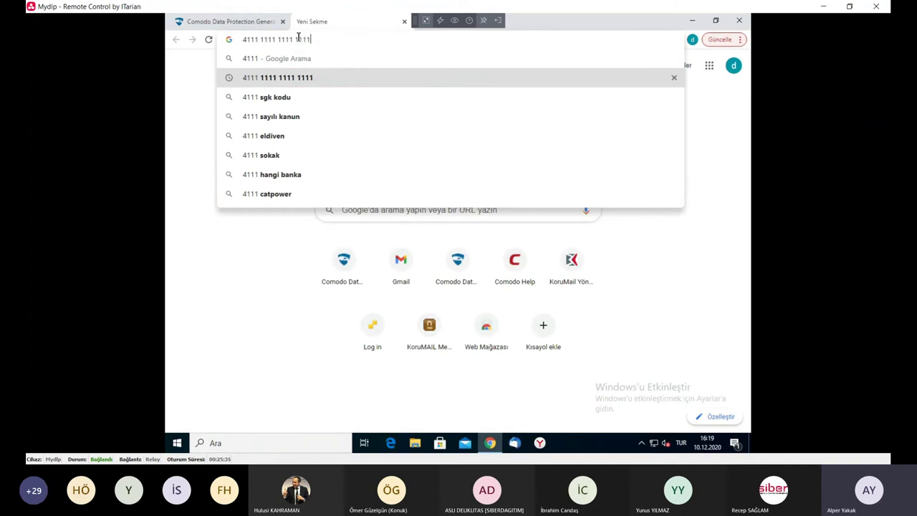
{"action": "key", "text": "Return"}
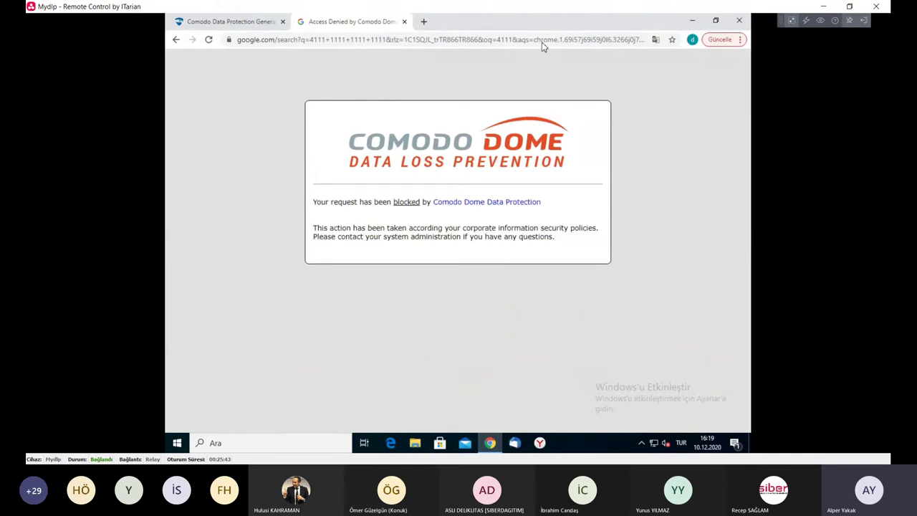
- In a new Gmail message, fill in the suggested recipient and the subject Dlp
{"action": "left_click", "coordinate": [423, 22]}
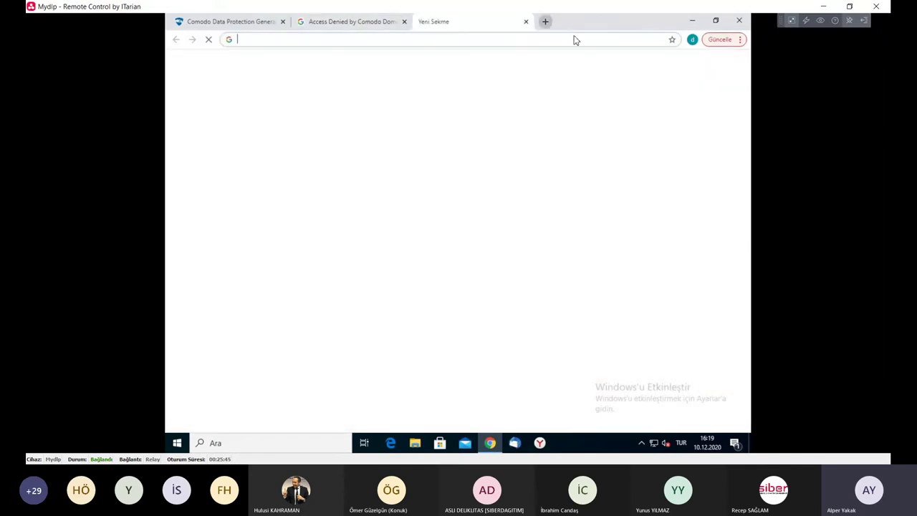
{"action": "left_click", "coordinate": [646, 67]}
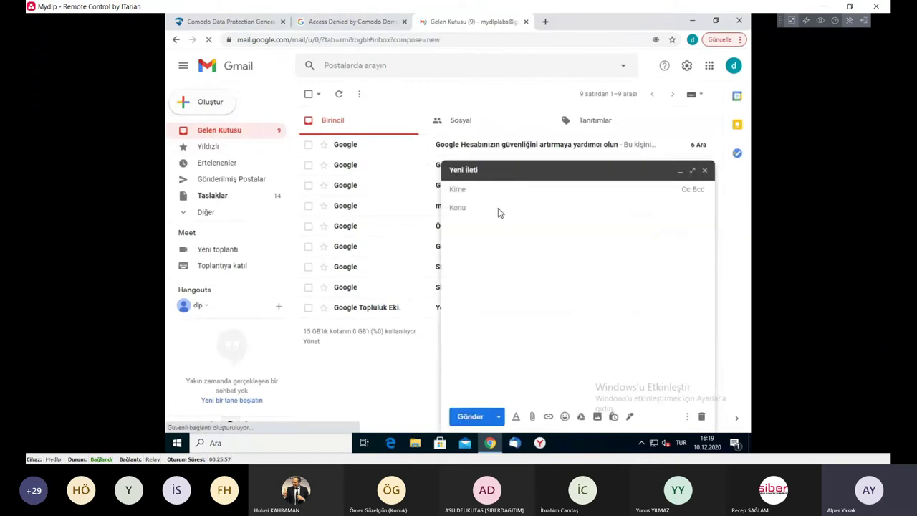
{"action": "type", "text": "alper"}
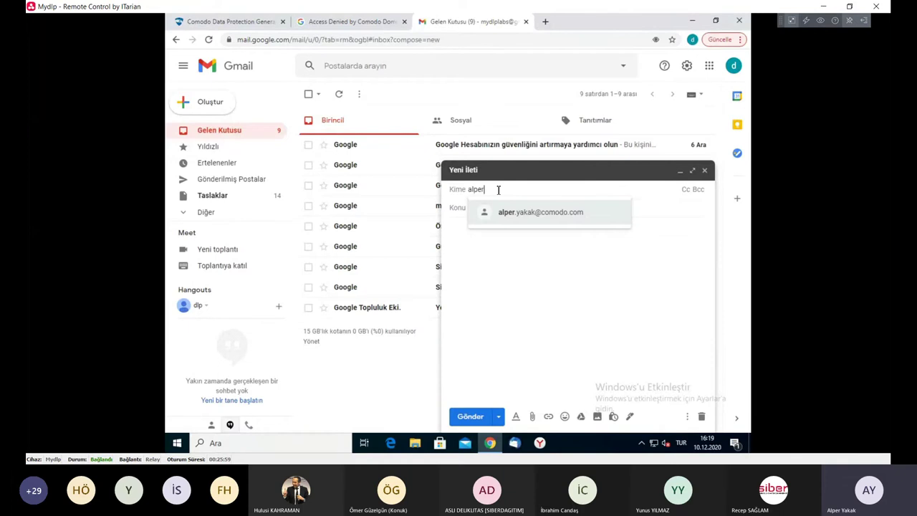
{"action": "key", "text": "Tab"}
{"action": "type", "text": "Dlp"}
{"action": "key", "text": "Tab"}
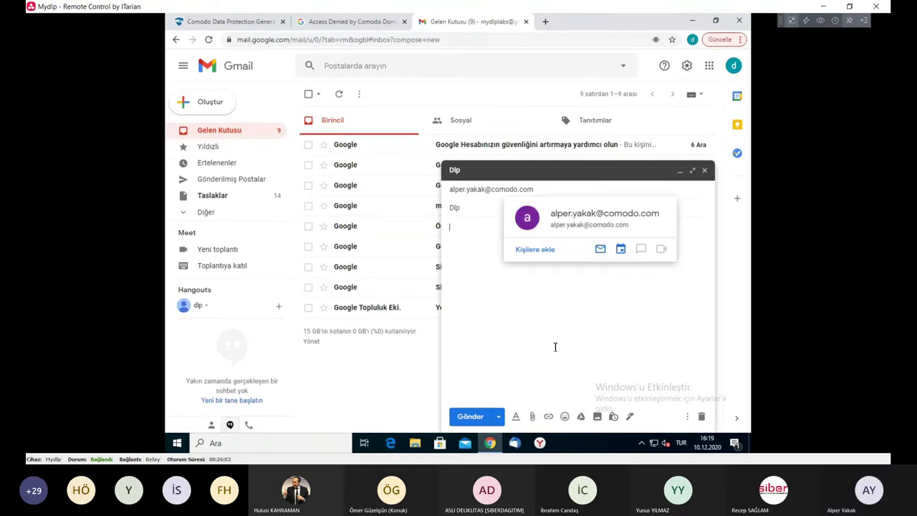
- Try attaching Kk_test - Kopya.txt and remove it after the upload fails
{"action": "left_click", "coordinate": [532, 417]}
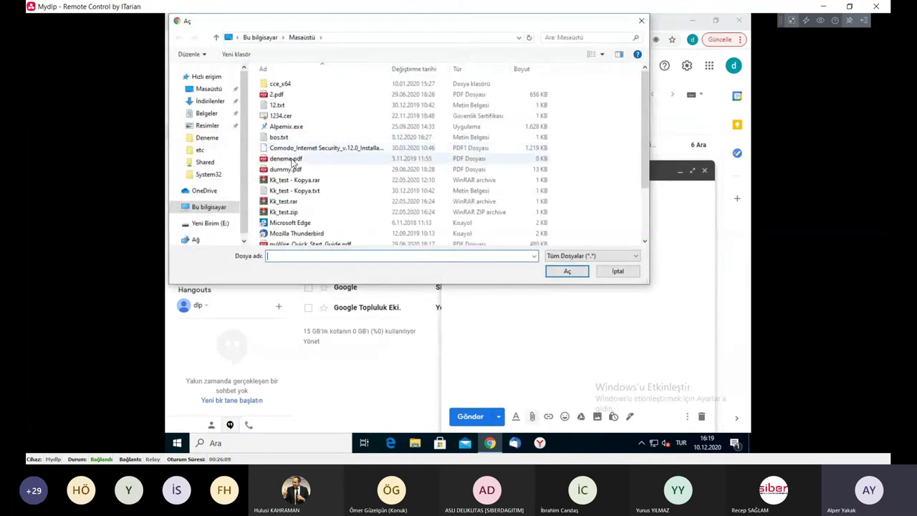
{"action": "left_click", "coordinate": [294, 192]}
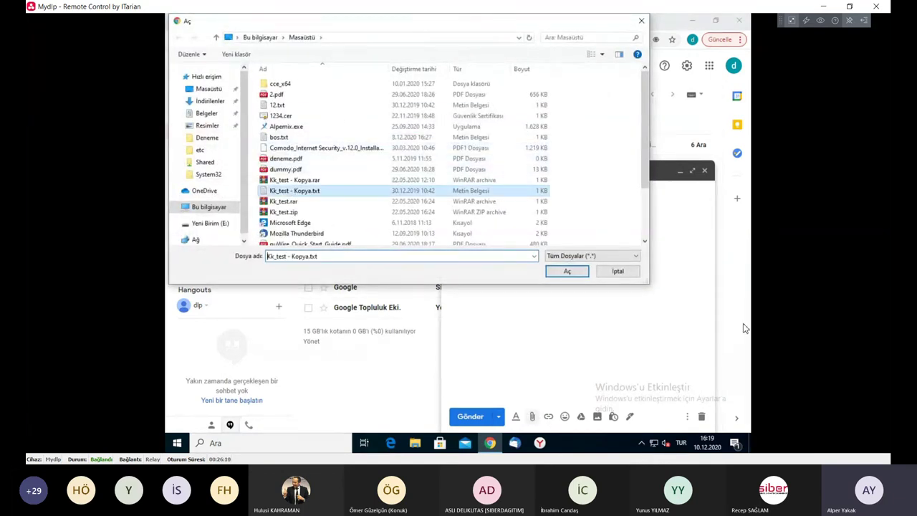
{"action": "left_click", "coordinate": [578, 274]}
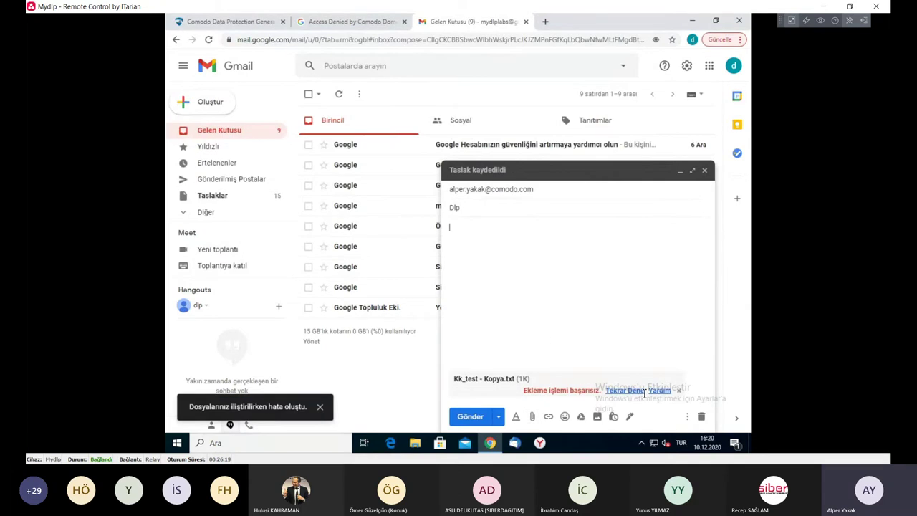
{"action": "left_click", "coordinate": [679, 391]}
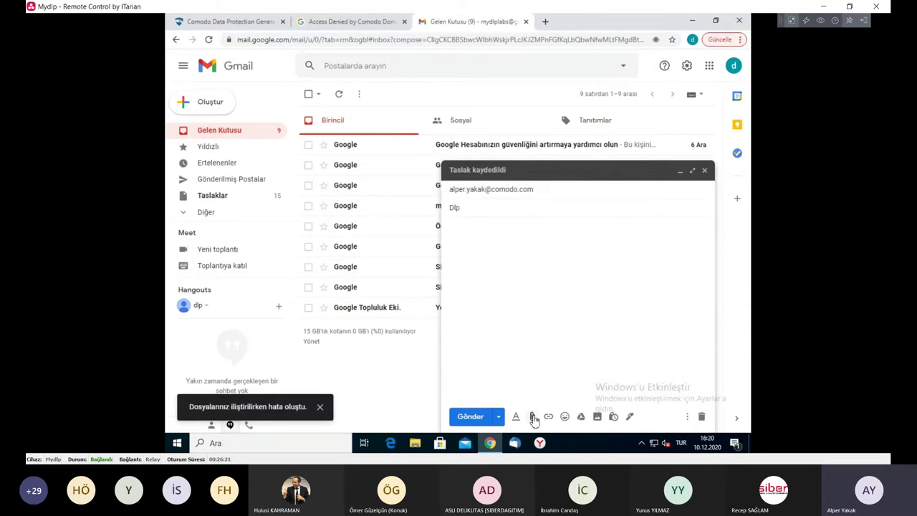
- Attach bos.txt, add the test card number to the body, send, and view the Access Denied page
{"action": "left_click", "coordinate": [532, 417]}
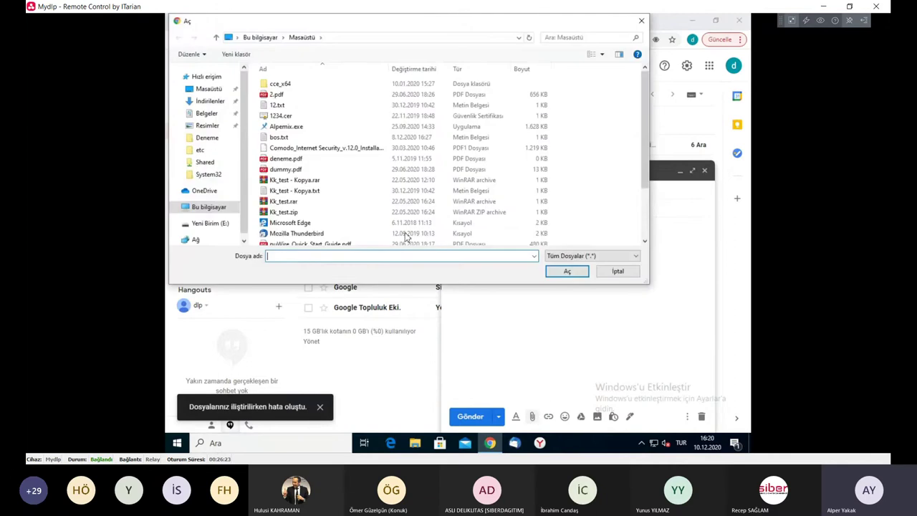
{"action": "left_click", "coordinate": [293, 106]}
{"action": "left_click", "coordinate": [286, 137]}
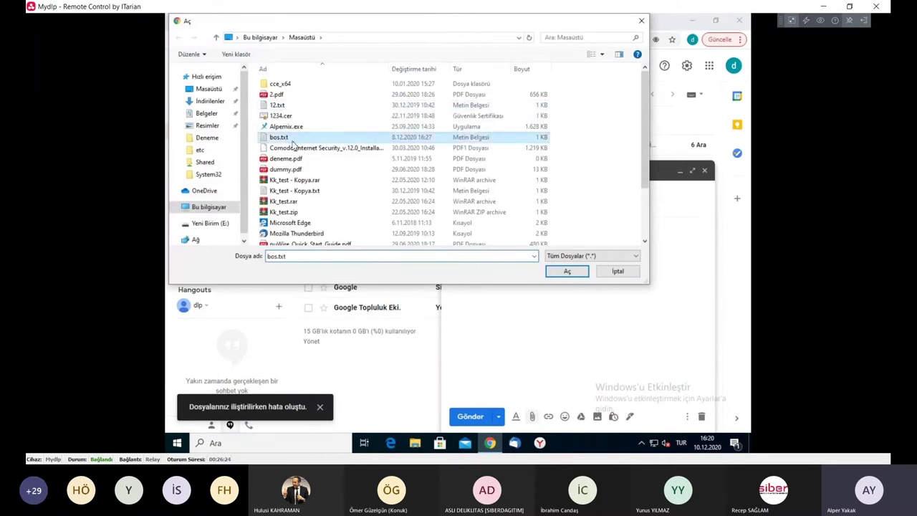
{"action": "left_click", "coordinate": [566, 272]}
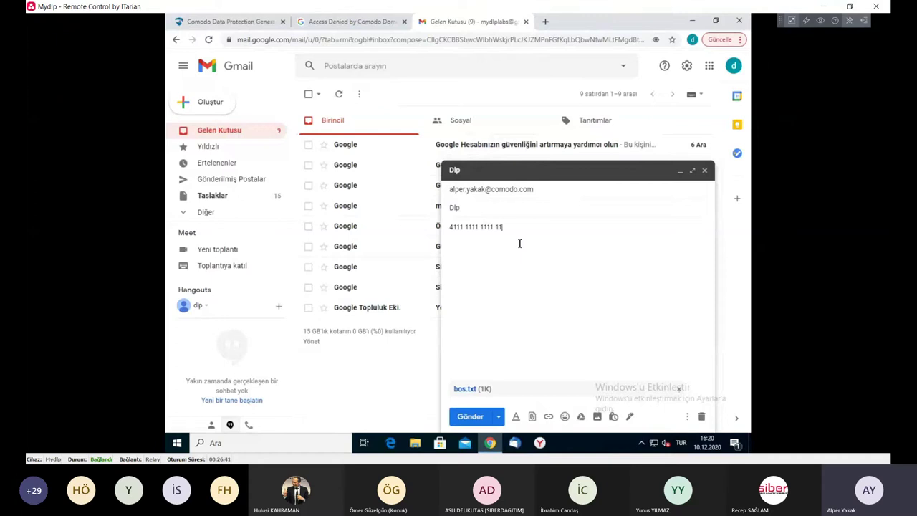
{"action": "type", "text": "r"}
{"action": "left_click", "coordinate": [469, 416]}
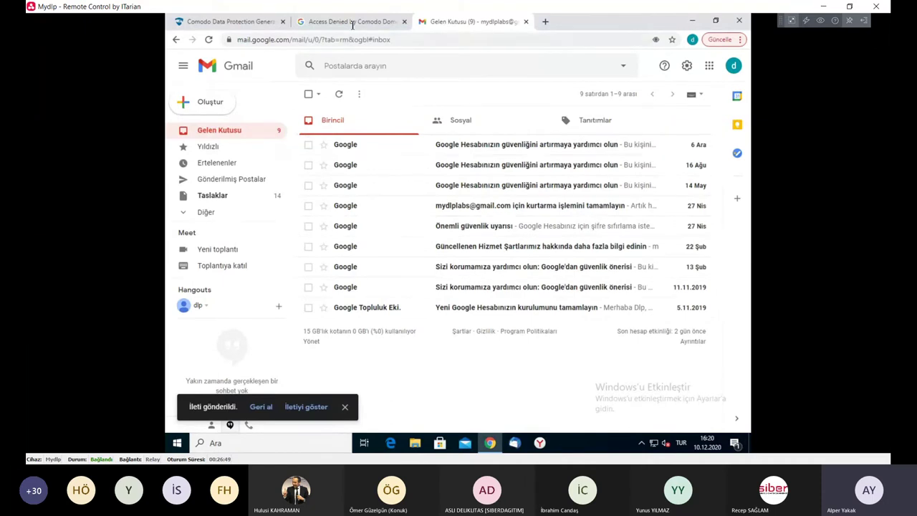
{"action": "left_click", "coordinate": [350, 22]}
- Check the DLP Logs page for new Quarantine web entries, then start a blank Gmail message
{"action": "left_click", "coordinate": [246, 24]}
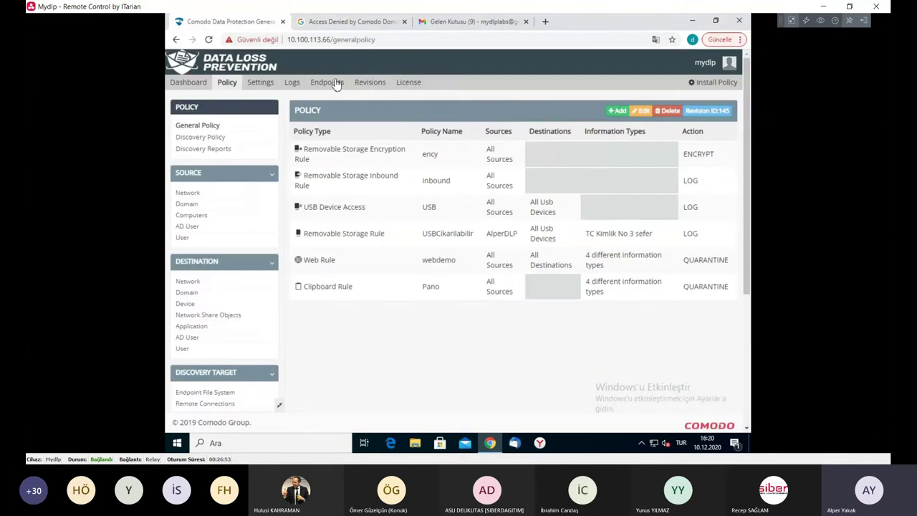
{"action": "left_click", "coordinate": [295, 83]}
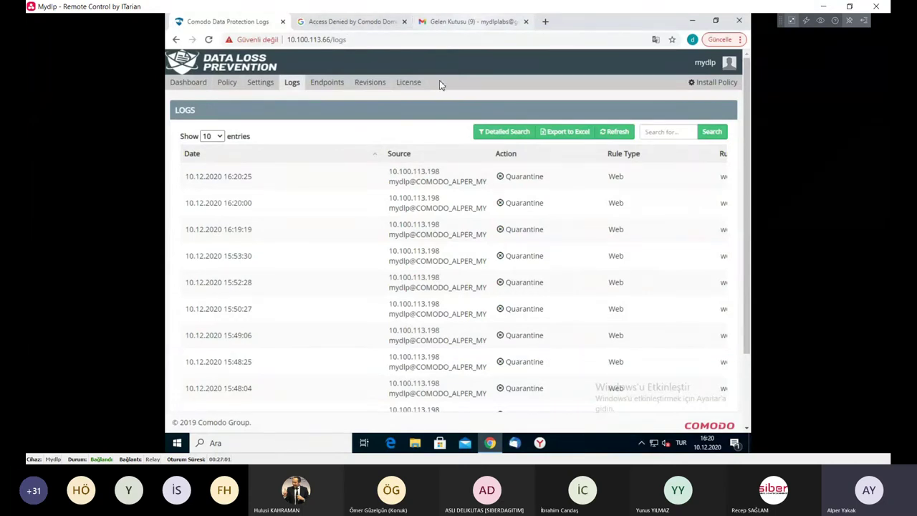
{"action": "left_click", "coordinate": [214, 106]}
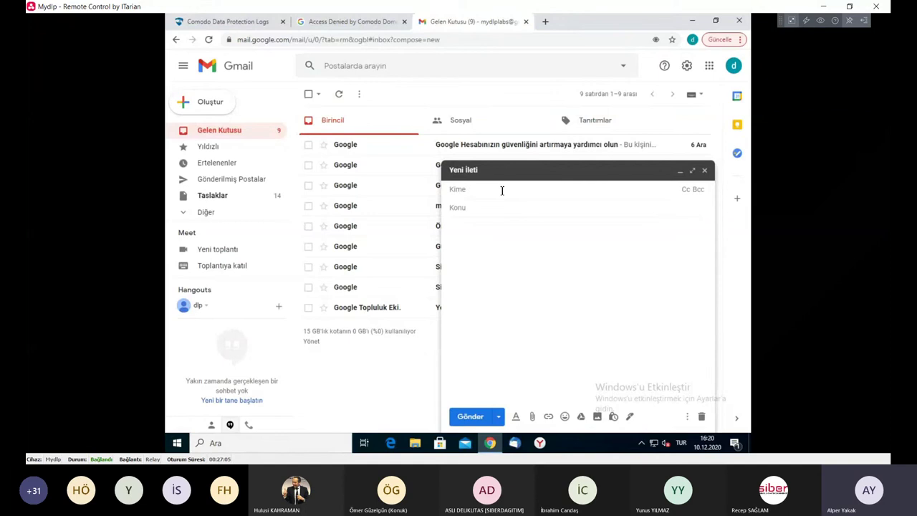
- Address the new message to the suggested recipient and give it the subject dlp
{"action": "type", "text": "alper"}
{"action": "left_click", "coordinate": [501, 212]}
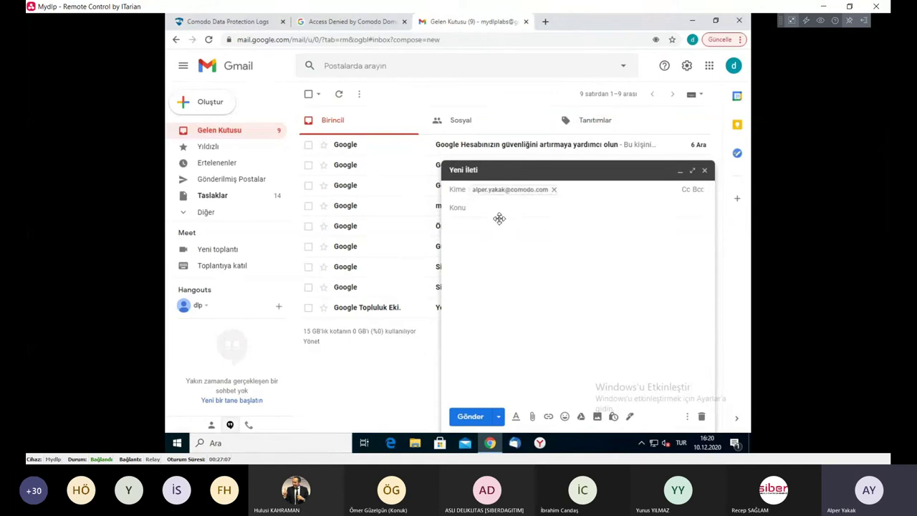
{"action": "left_click", "coordinate": [494, 208]}
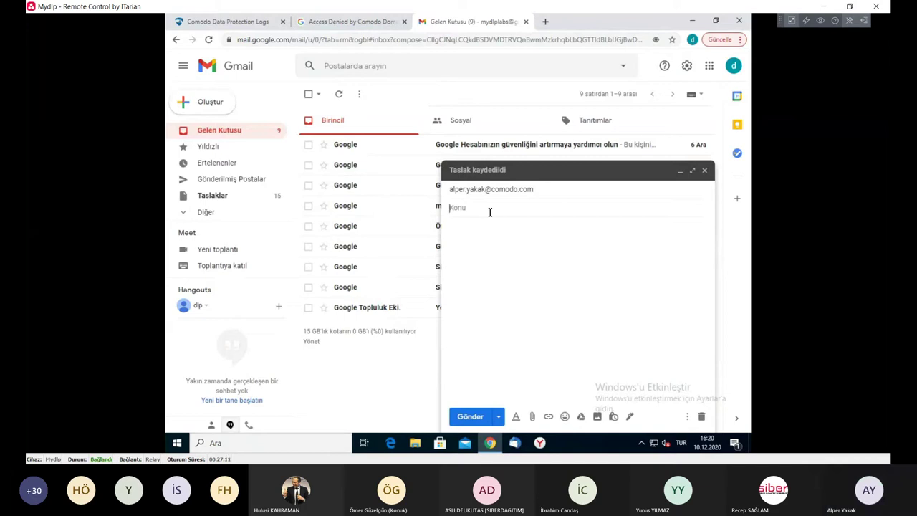
{"action": "type", "text": "dld"}
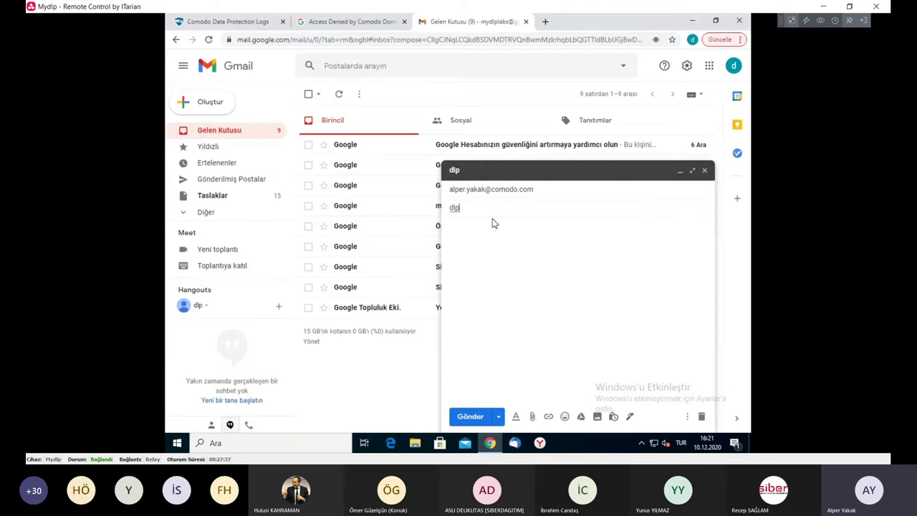
{"action": "left_click", "coordinate": [477, 287]}
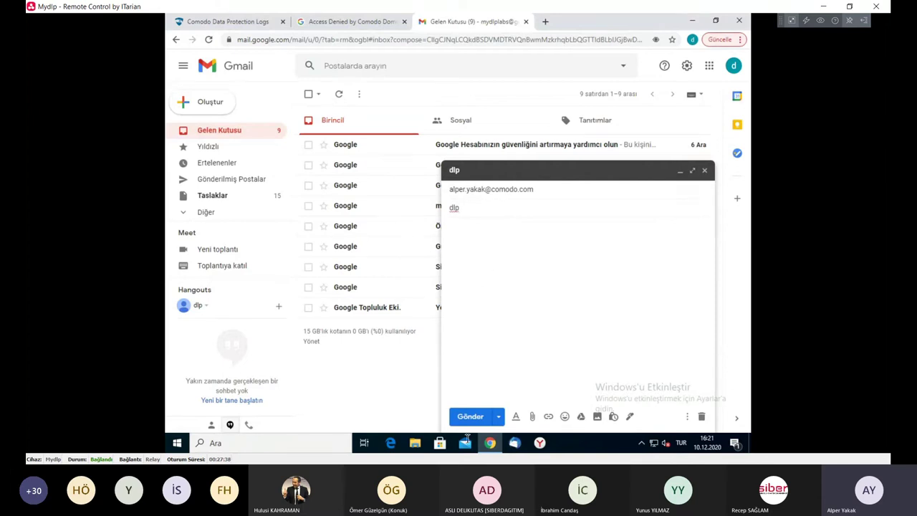
- Try attaching Kk_test.rar, then Kk_test.zip, which fails to upload
{"action": "left_click", "coordinate": [533, 417]}
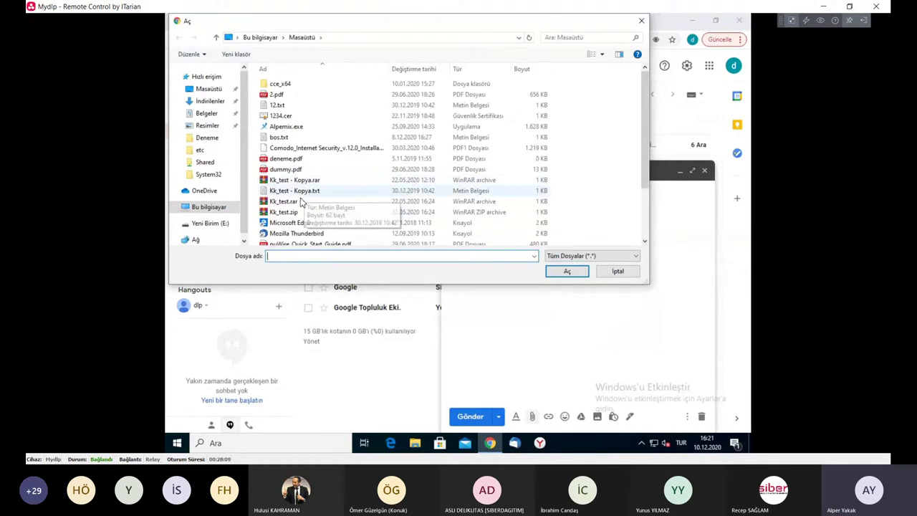
{"action": "left_click", "coordinate": [301, 203]}
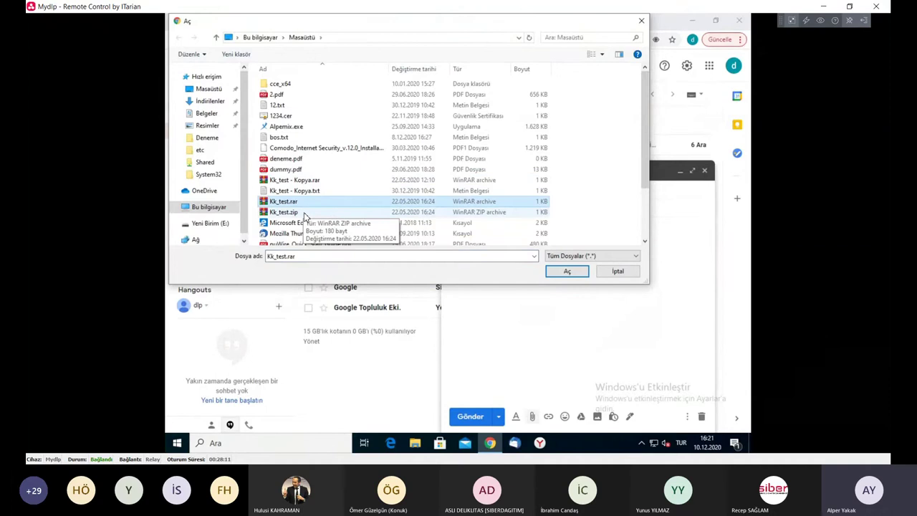
{"action": "left_click", "coordinate": [305, 212], "text": "ctrl"}
{"action": "left_click", "coordinate": [307, 213], "text": "ctrl"}
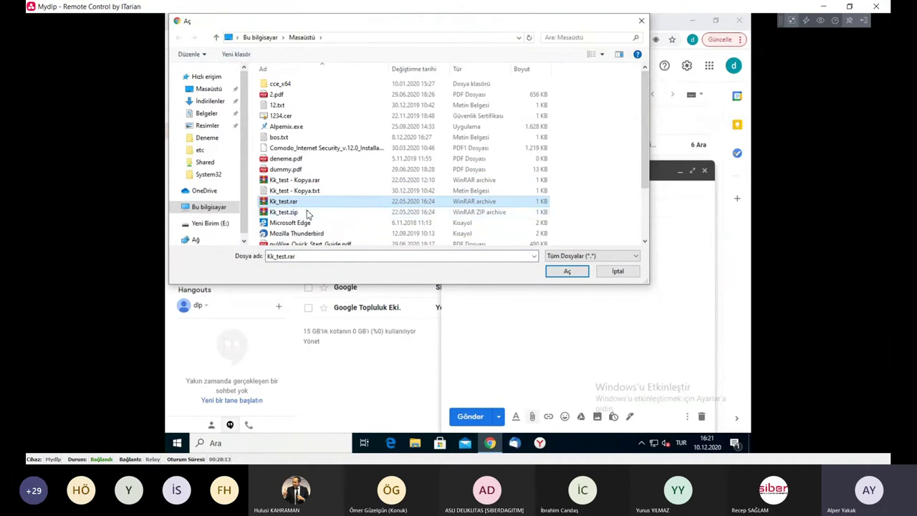
{"action": "left_click", "coordinate": [568, 273]}
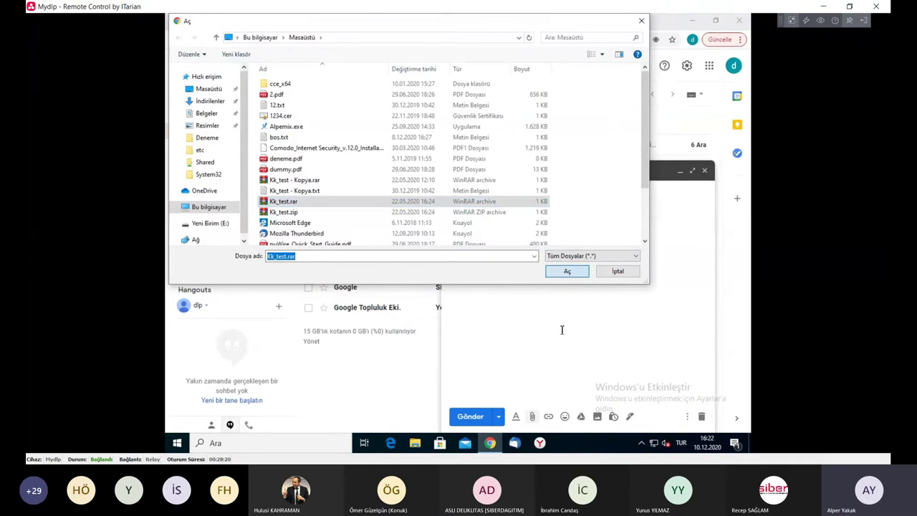
{"action": "left_click", "coordinate": [547, 273]}
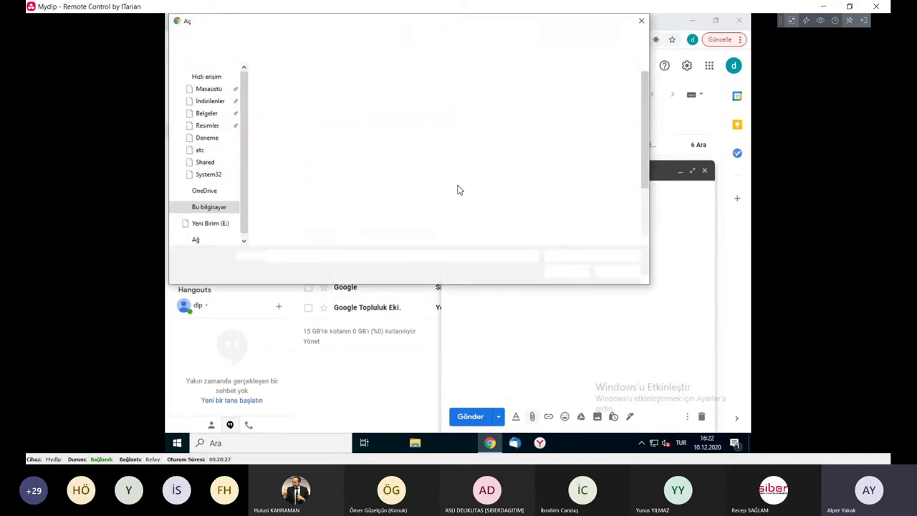
{"action": "left_click", "coordinate": [299, 212]}
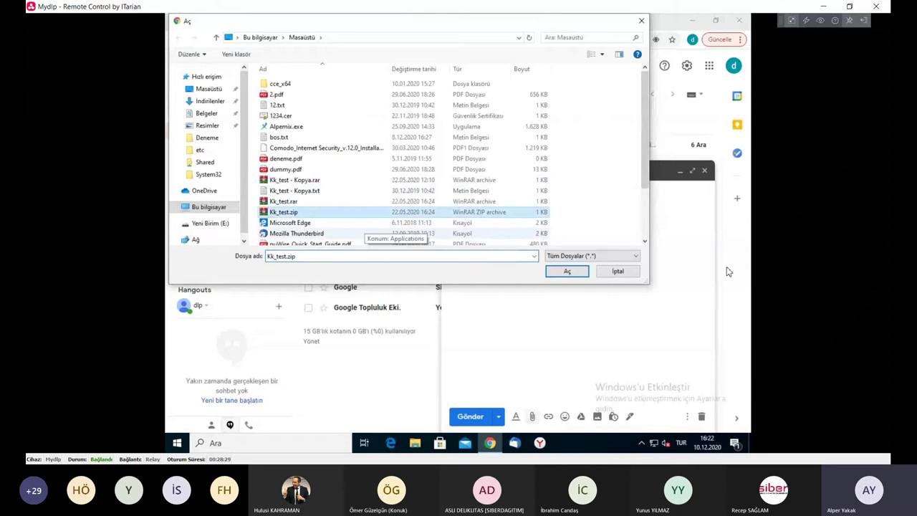
{"action": "left_click", "coordinate": [565, 275]}
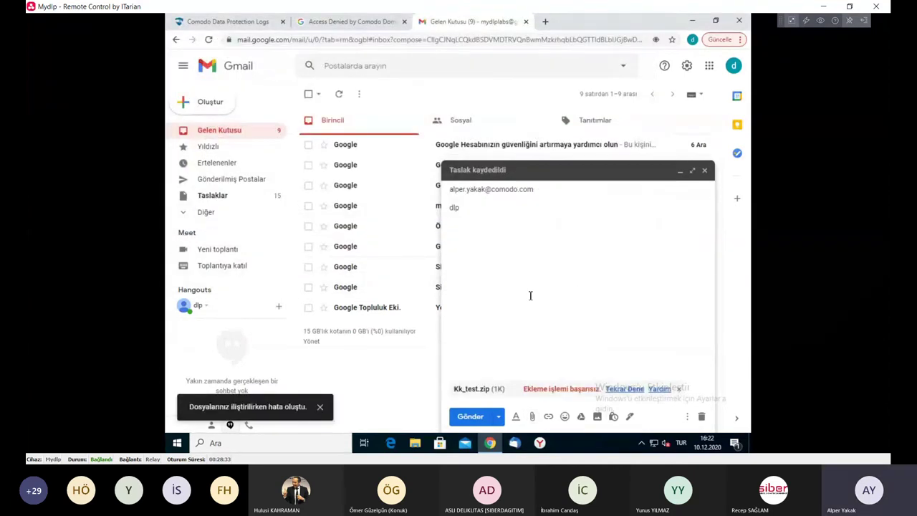
- Reload the DLP logs and open the details of the newest quarantine entry
{"action": "left_click", "coordinate": [243, 26]}
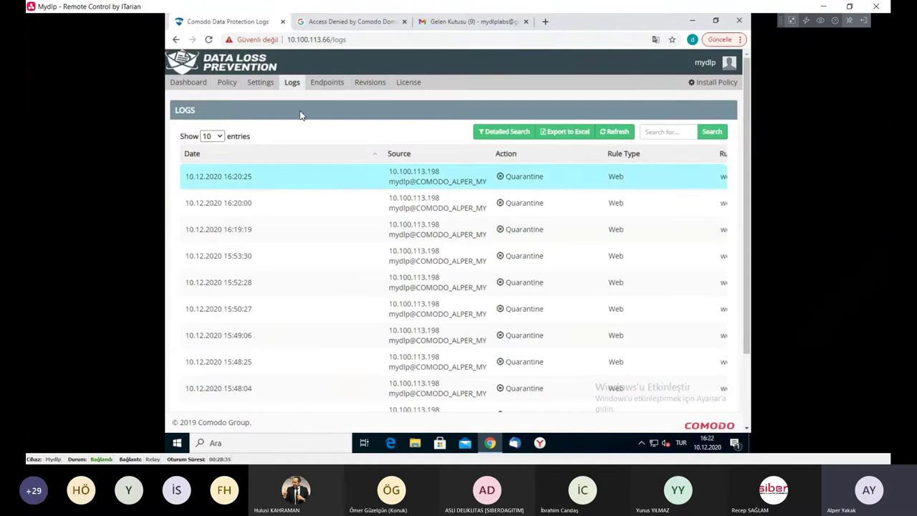
{"action": "left_click", "coordinate": [608, 141]}
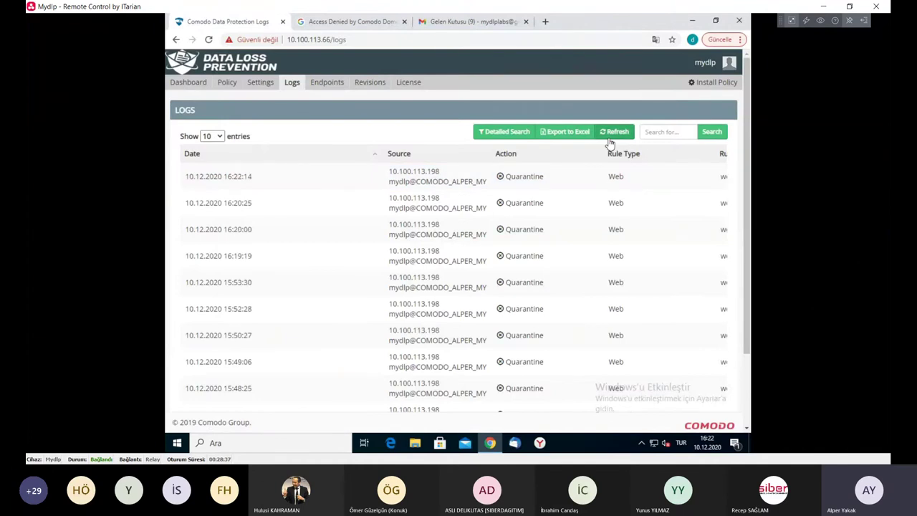
{"action": "scroll", "coordinate": [372, 403], "scroll_direction": "down", "scroll_amount": 1}
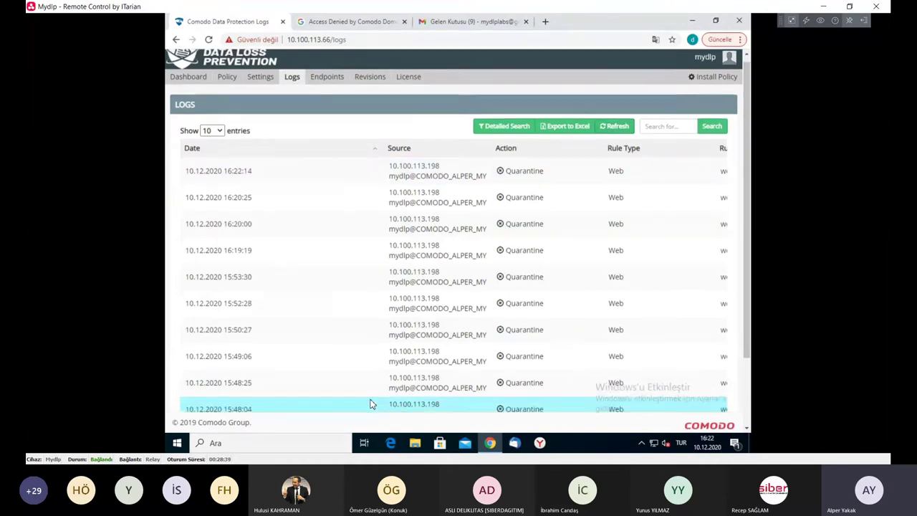
{"action": "scroll", "coordinate": [372, 404], "scroll_direction": "down", "scroll_amount": 3}
{"action": "left_click_drag", "start_coordinate": [342, 364], "coordinate": [768, 381]}
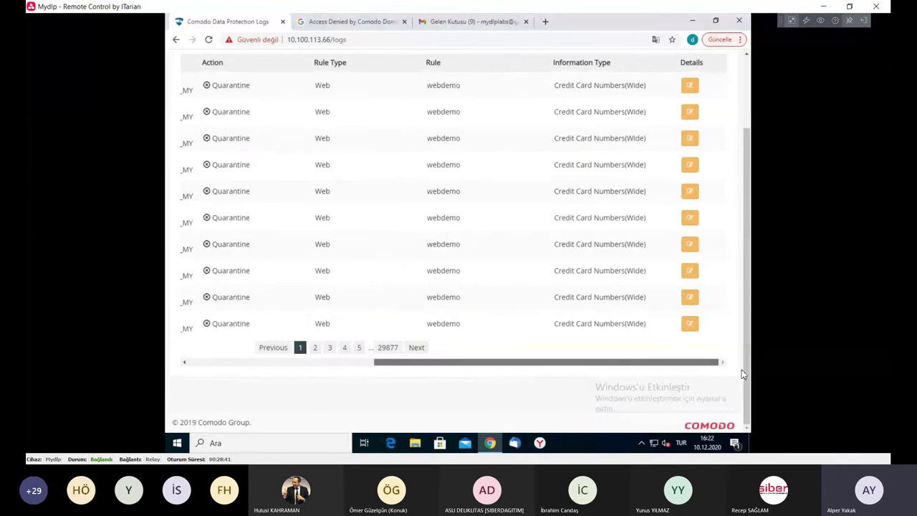
{"action": "scroll", "coordinate": [651, 265], "scroll_direction": "up", "scroll_amount": 3}
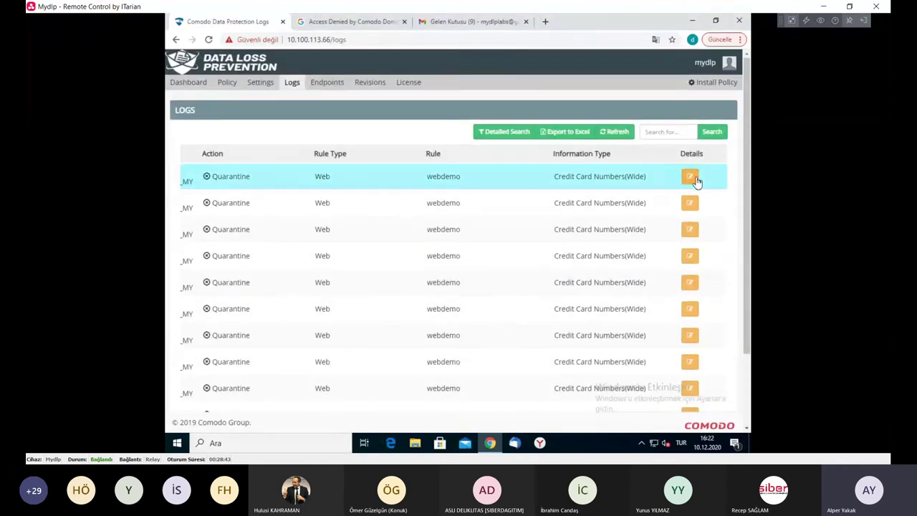
{"action": "left_click", "coordinate": [689, 177]}
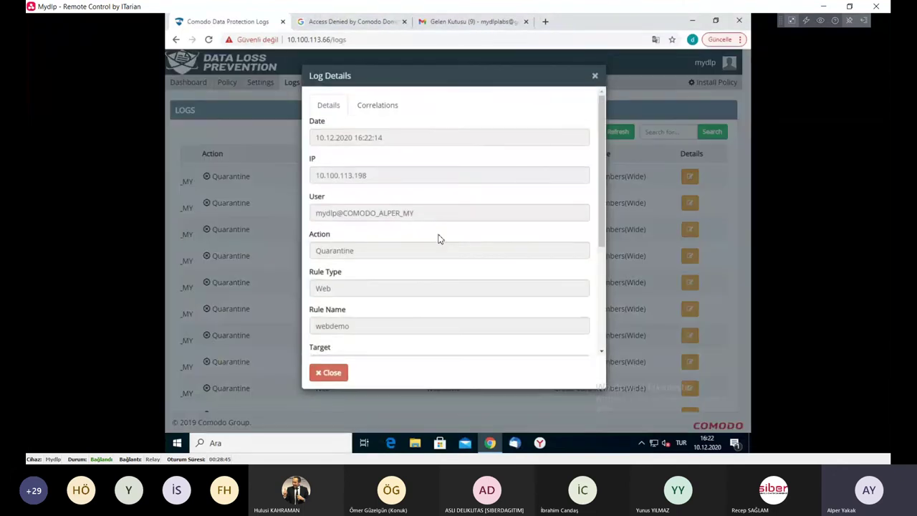
- Review the entry's date, source IP, rule type and rule name webdemo
{"action": "left_click_drag", "start_coordinate": [399, 137], "coordinate": [398, 137]}
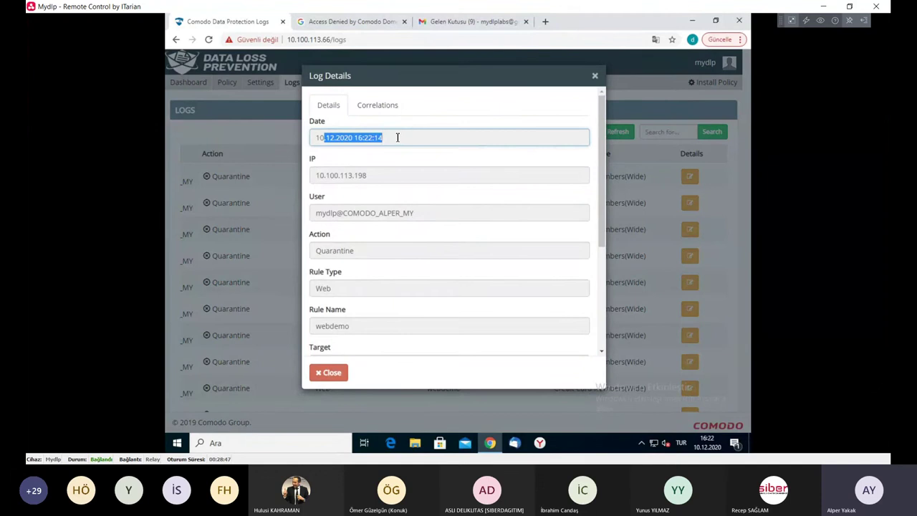
{"action": "left_click_drag", "start_coordinate": [314, 176], "coordinate": [389, 176]}
{"action": "left_click_drag", "start_coordinate": [394, 213], "coordinate": [332, 215]}
{"action": "scroll", "coordinate": [337, 240], "scroll_direction": "down", "scroll_amount": 1}
{"action": "double_click", "coordinate": [348, 238]}
{"action": "double_click", "coordinate": [352, 279]}
- Check the matched card number pattern, download the extracted Kk_test.txt, and close the details
{"action": "scroll", "coordinate": [337, 272], "scroll_direction": "down", "scroll_amount": 1}
{"action": "left_click_drag", "start_coordinate": [312, 262], "coordinate": [673, 265]}
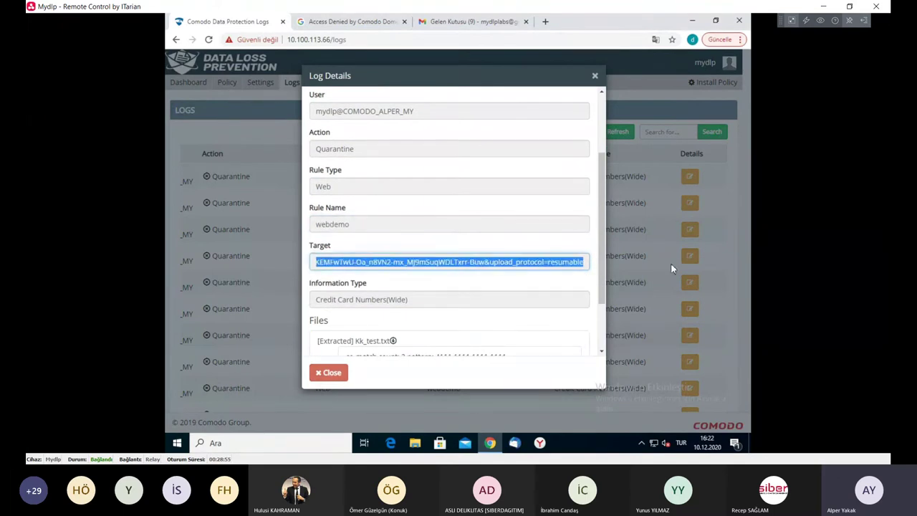
{"action": "scroll", "coordinate": [429, 298], "scroll_direction": "down", "scroll_amount": 1}
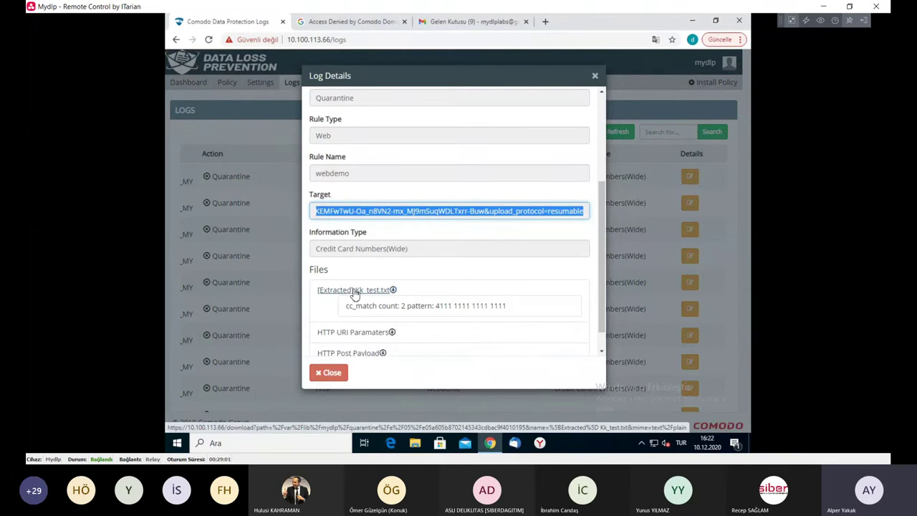
{"action": "left_click_drag", "start_coordinate": [434, 305], "coordinate": [514, 308]}
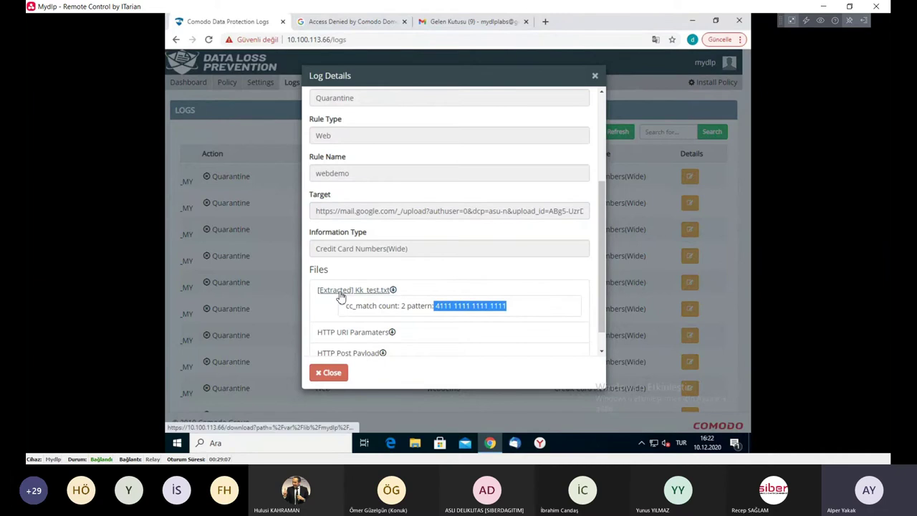
{"action": "left_click", "coordinate": [341, 295]}
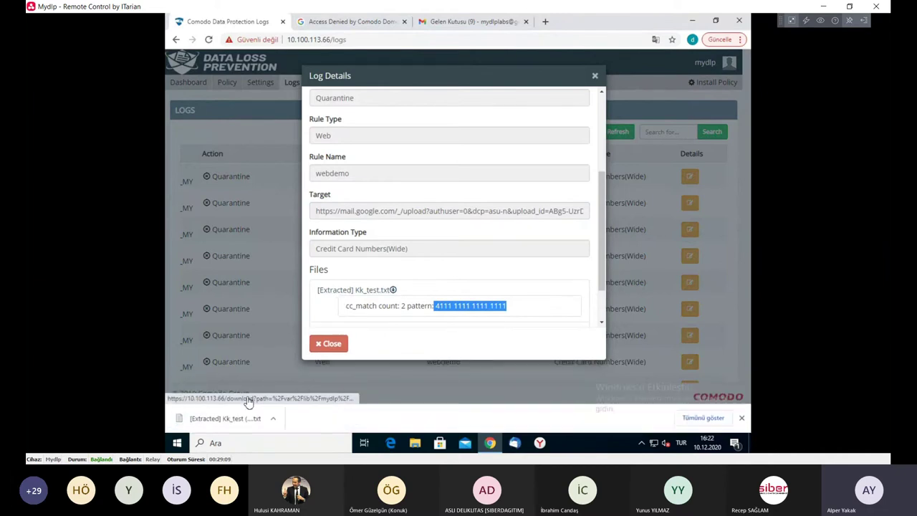
{"action": "left_click", "coordinate": [331, 343]}
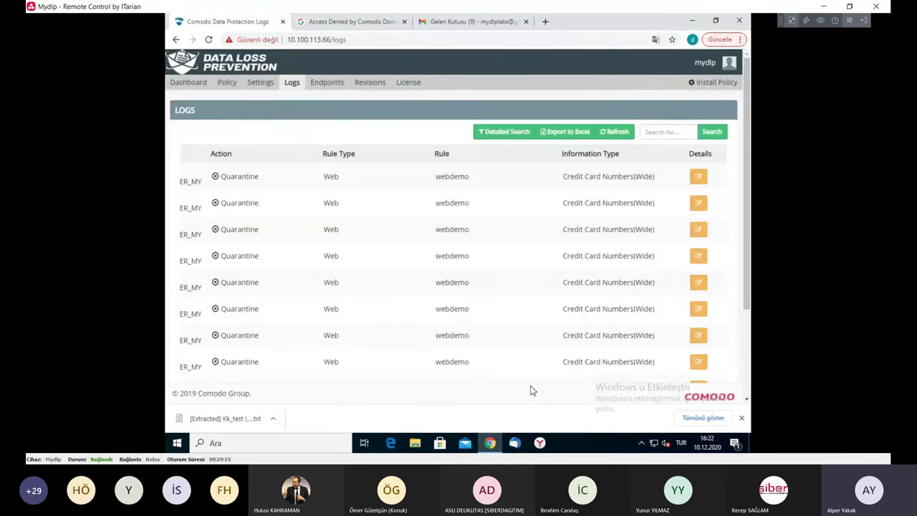
- Dismiss the download bar, scroll the logs table left, and show the Detailed Search filters
{"action": "scroll", "coordinate": [531, 390], "scroll_direction": "down", "scroll_amount": 5}
{"action": "left_click", "coordinate": [742, 418]}
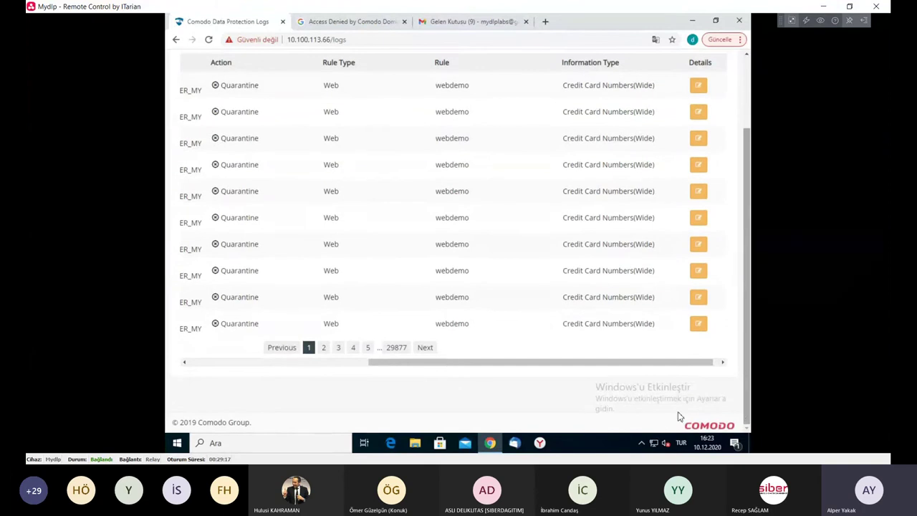
{"action": "left_click_drag", "start_coordinate": [448, 362], "coordinate": [292, 356]}
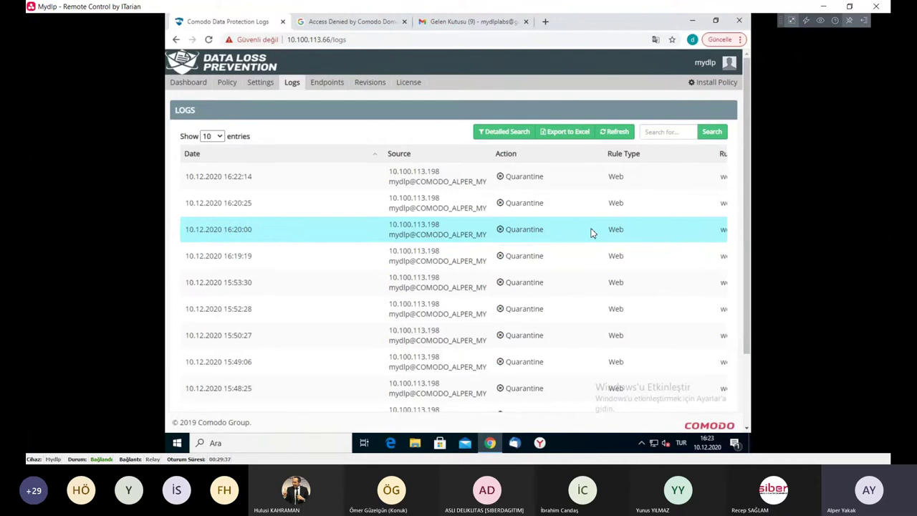
{"action": "left_click", "coordinate": [520, 134]}
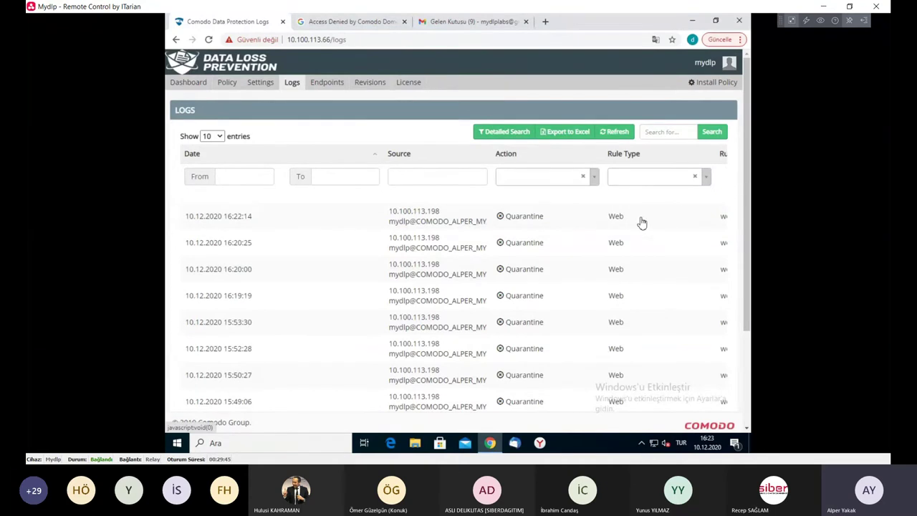
{"action": "scroll", "coordinate": [531, 383], "scroll_direction": "down", "scroll_amount": 1}
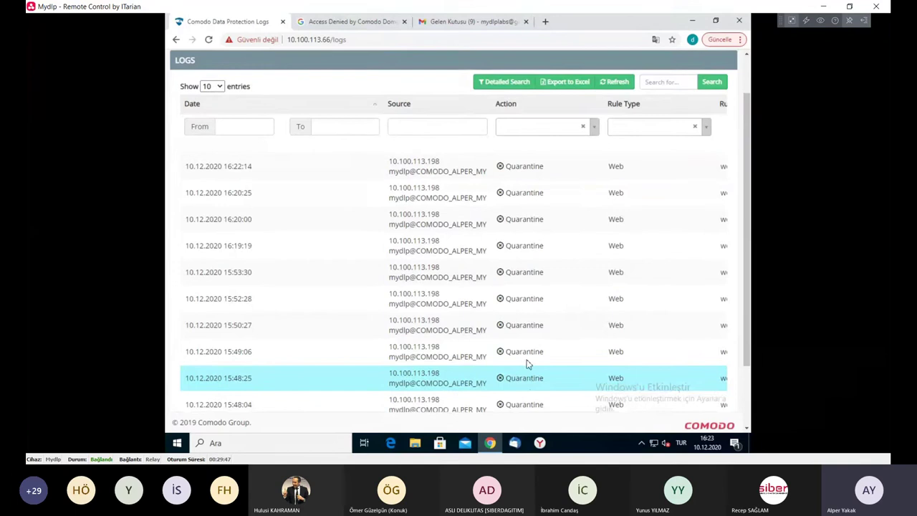
{"action": "scroll", "coordinate": [527, 358], "scroll_direction": "up", "scroll_amount": 1}
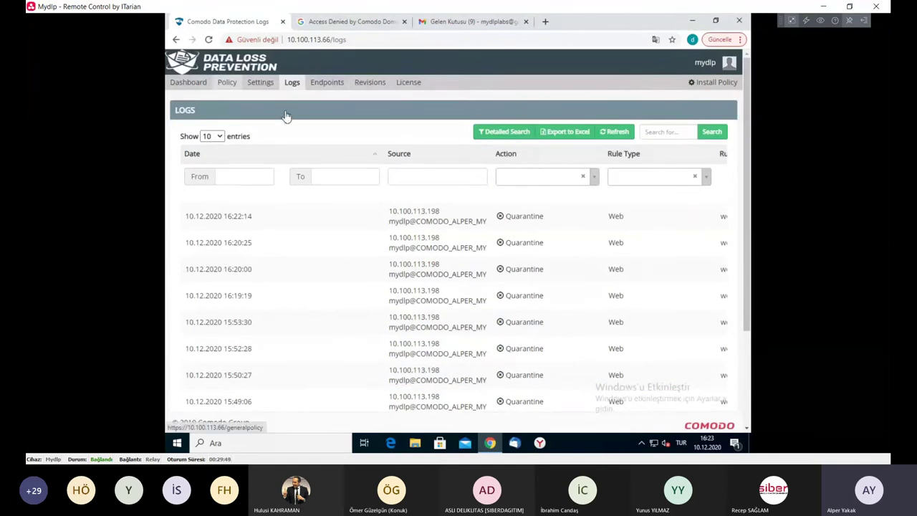
{"action": "left_click", "coordinate": [581, 138]}
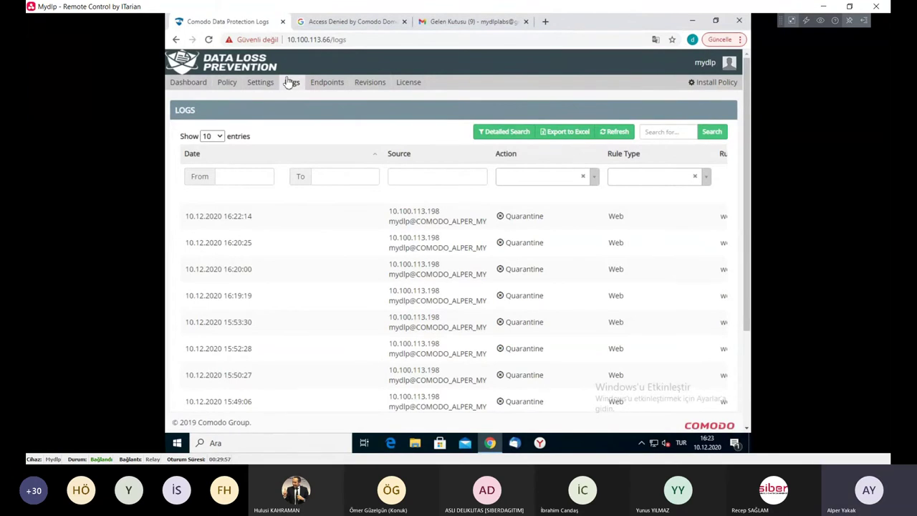
- Go back to the General Policy list of six rules, dismissing a stray browser context menu
{"action": "left_click", "coordinate": [227, 83]}
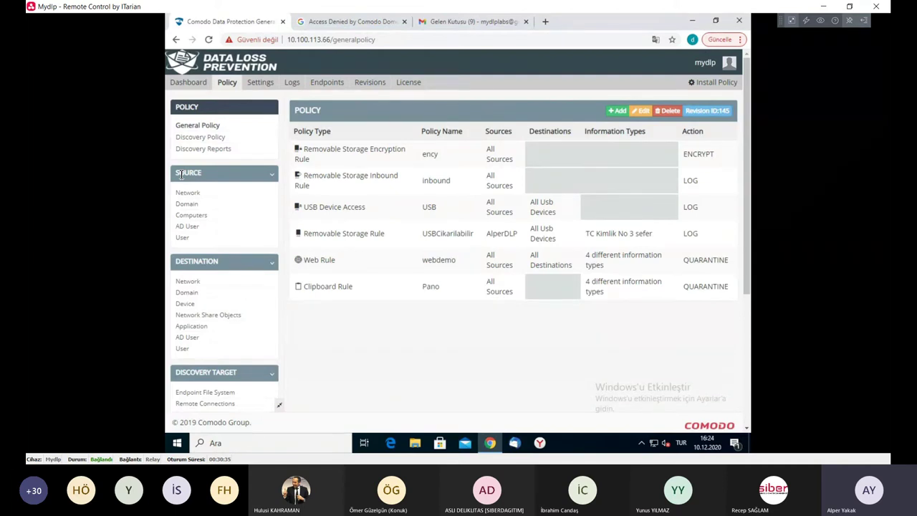
{"action": "right_click", "coordinate": [180, 174]}
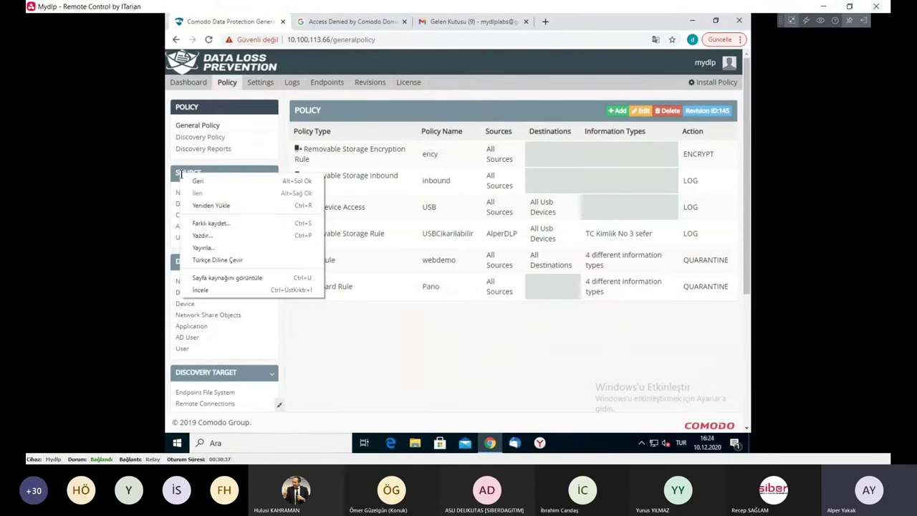
{"action": "left_click", "coordinate": [203, 120]}
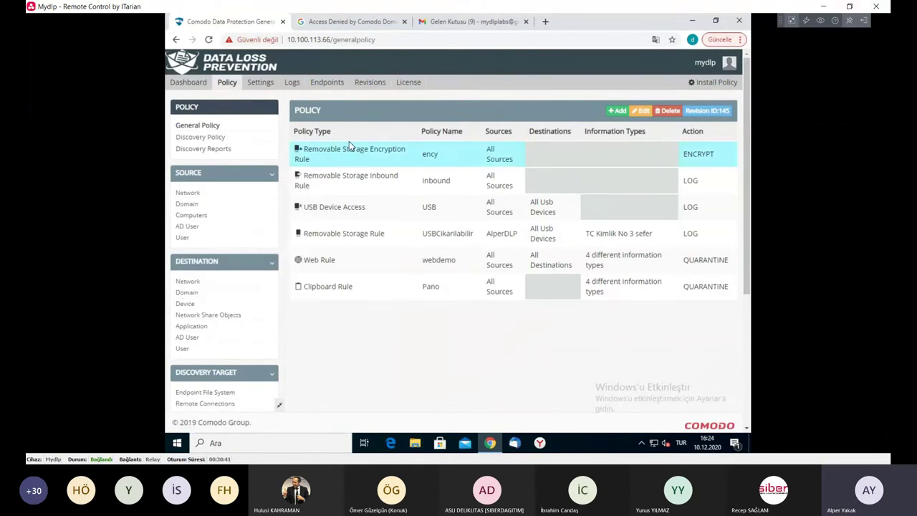
- Look at the new general rule's Type options, cancel it, and switch to the Discovery Policy list
{"action": "left_click", "coordinate": [618, 112]}
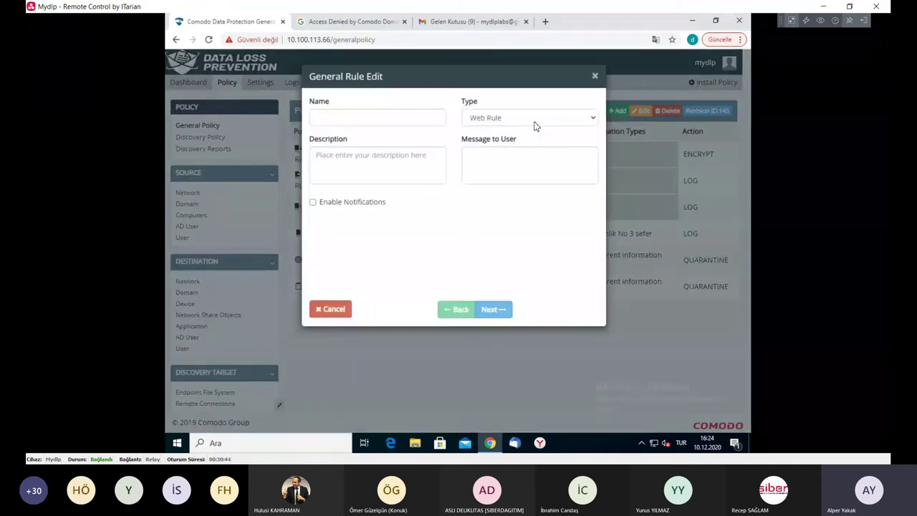
{"action": "left_click", "coordinate": [534, 122]}
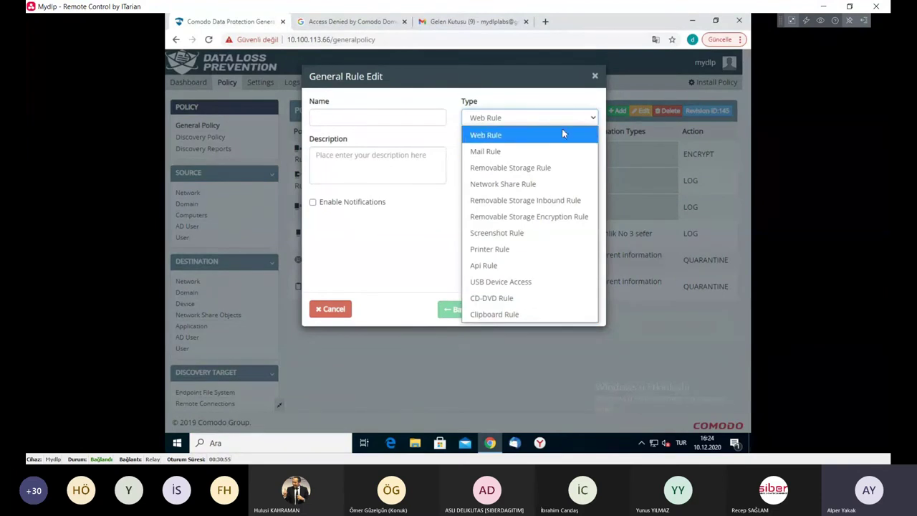
{"action": "left_click", "coordinate": [593, 76]}
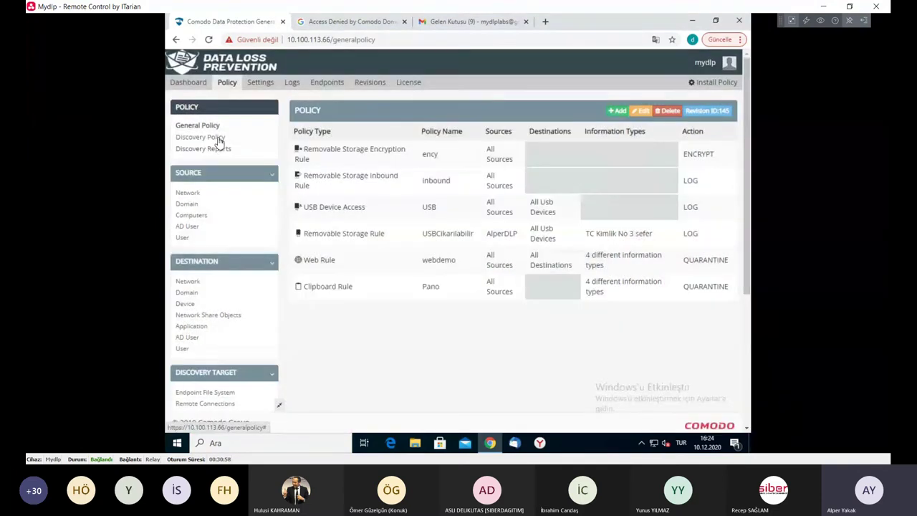
{"action": "left_click", "coordinate": [217, 138]}
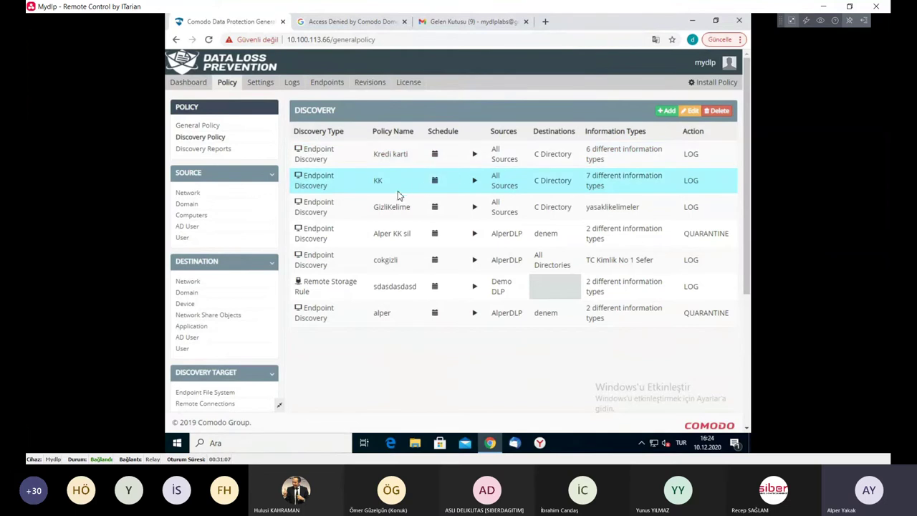
- Open the Kredi karti discovery rule, leave notifications off, and step through to its destinations
{"action": "left_click", "coordinate": [552, 161]}
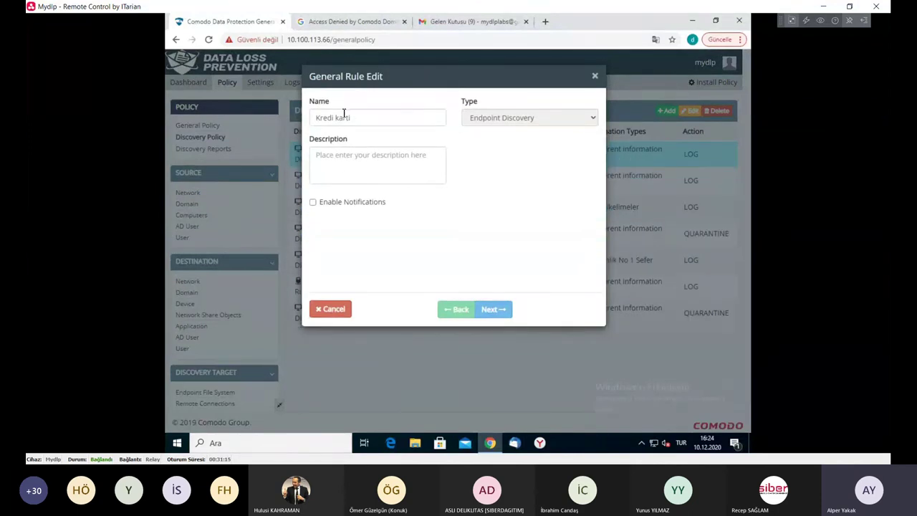
{"action": "left_click", "coordinate": [331, 206]}
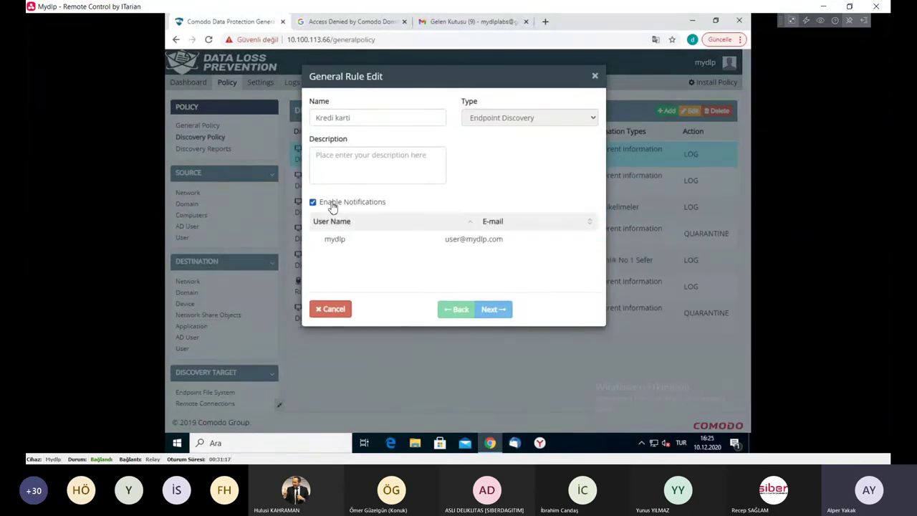
{"action": "left_click", "coordinate": [332, 207]}
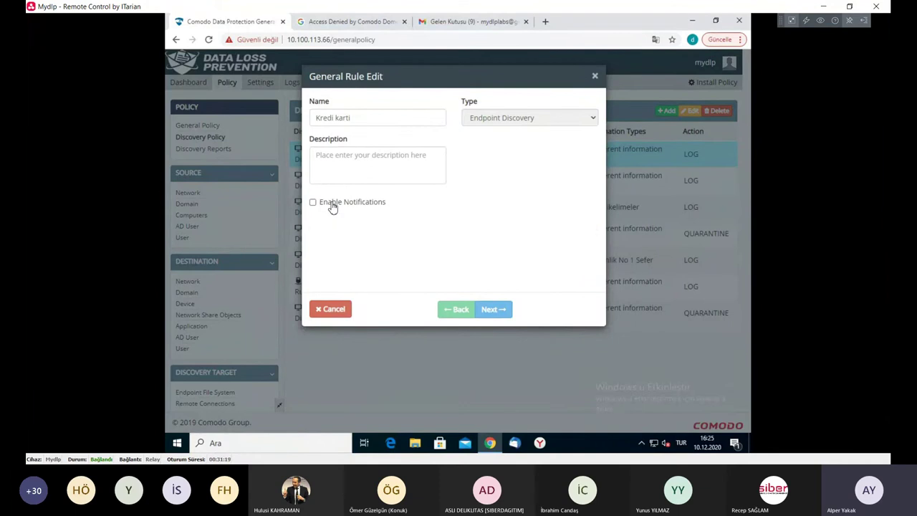
{"action": "left_click", "coordinate": [492, 310]}
{"action": "left_click", "coordinate": [478, 309]}
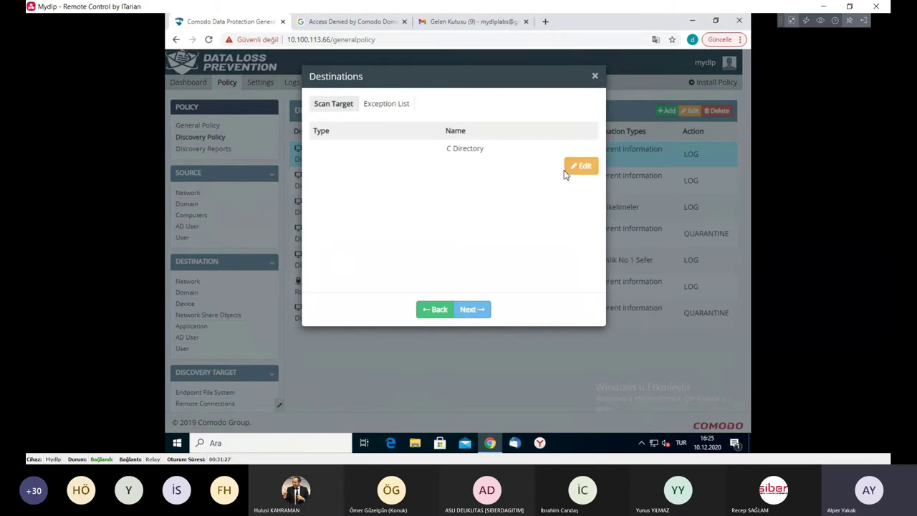
- Open the scanned-directory destination form and cancel it without adding a destination
{"action": "left_click", "coordinate": [577, 169]}
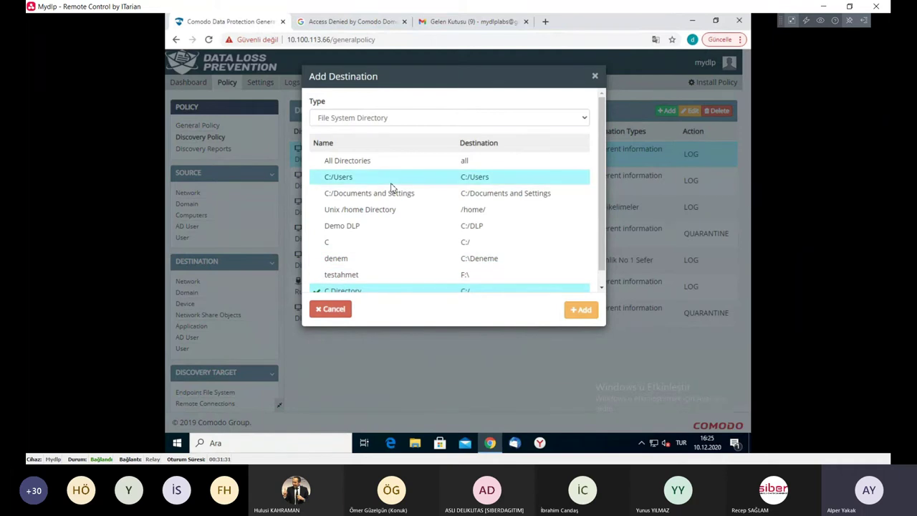
{"action": "scroll", "coordinate": [396, 179], "scroll_direction": "down", "scroll_amount": 1}
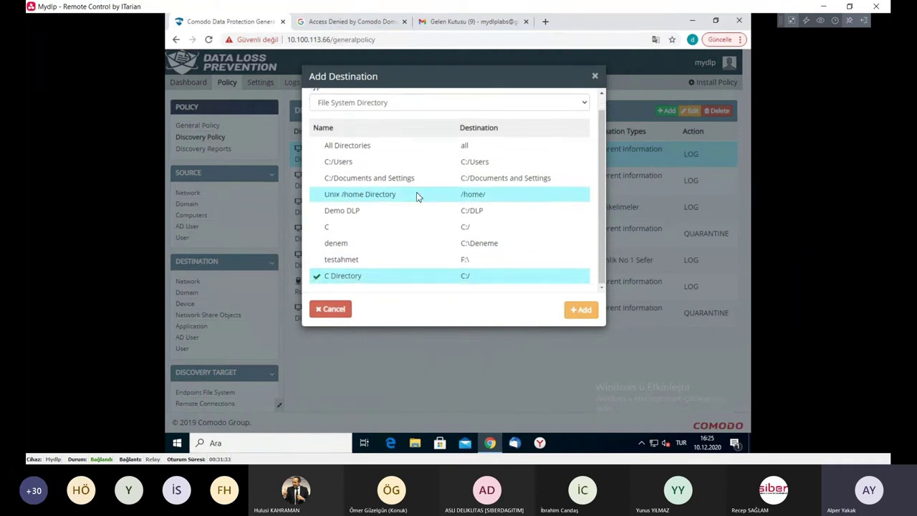
{"action": "left_click", "coordinate": [332, 309]}
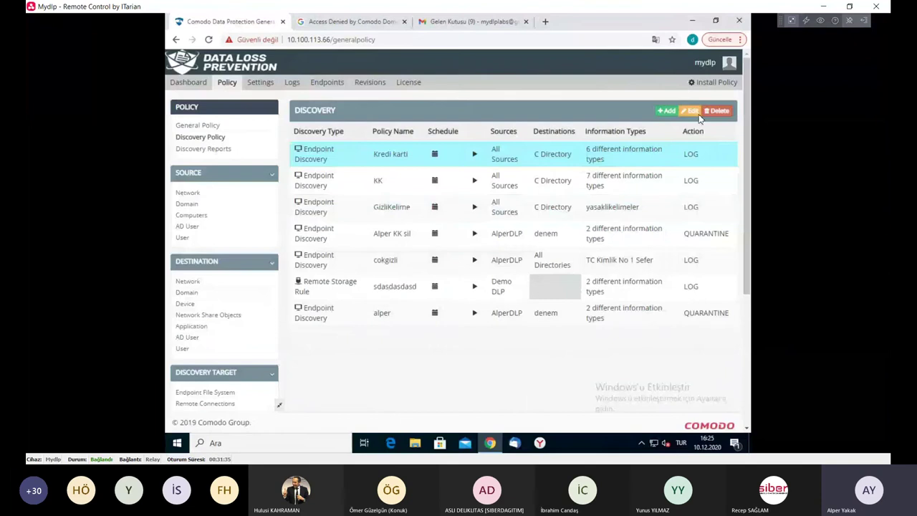
- Edit Kredi karti and review its C Directory target and Program Files (x86) exception list
{"action": "left_click", "coordinate": [692, 110]}
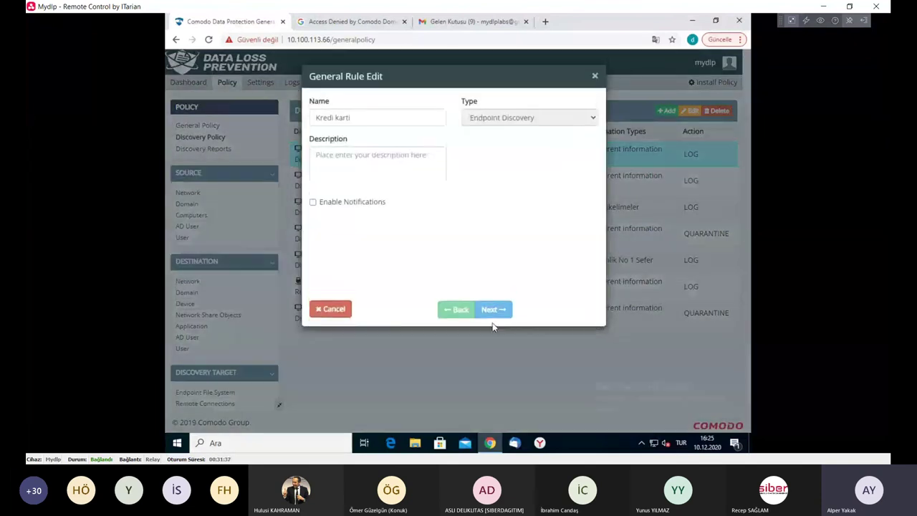
{"action": "left_click", "coordinate": [497, 311]}
{"action": "left_click", "coordinate": [482, 313]}
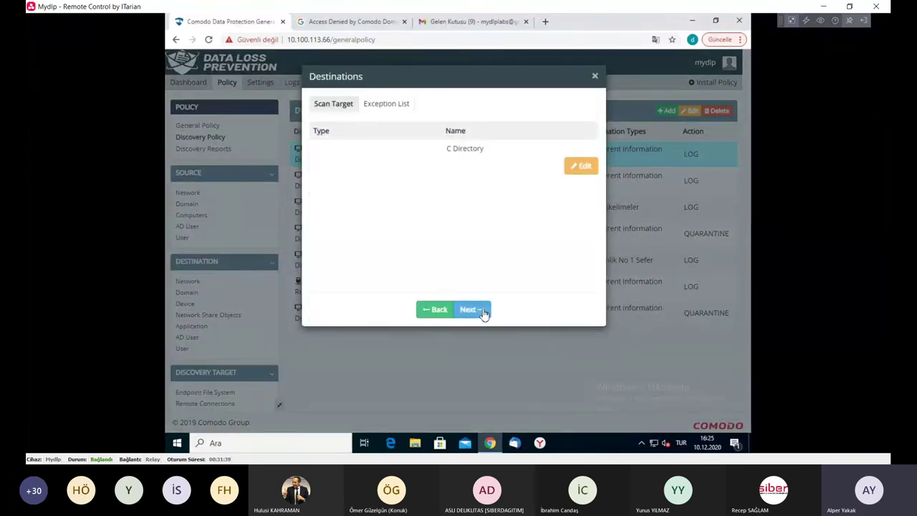
{"action": "left_click", "coordinate": [437, 310]}
{"action": "left_click", "coordinate": [472, 309]}
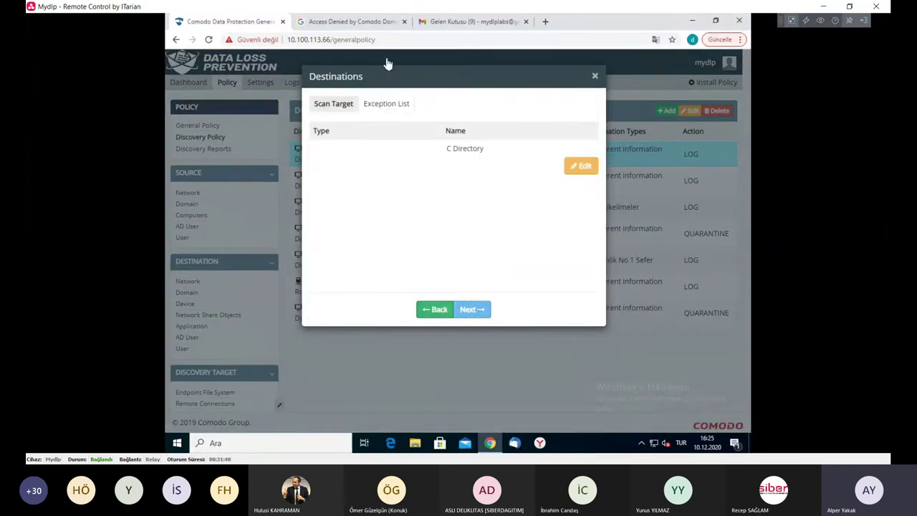
{"action": "left_click", "coordinate": [386, 105]}
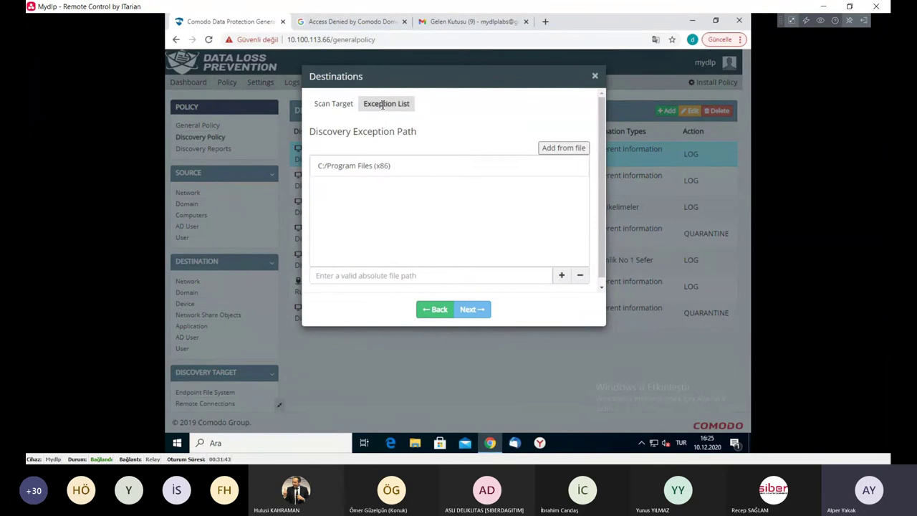
{"action": "left_click", "coordinate": [468, 307]}
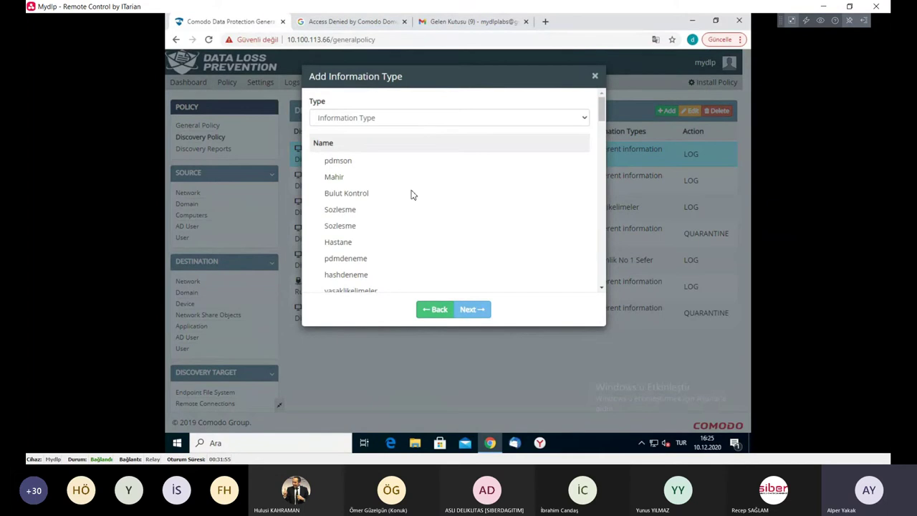
- Pass through the information types, keep Log as the action, and save the rule
{"action": "scroll", "coordinate": [409, 207], "scroll_direction": "down", "scroll_amount": 3}
{"action": "scroll", "coordinate": [413, 199], "scroll_direction": "down", "scroll_amount": 1}
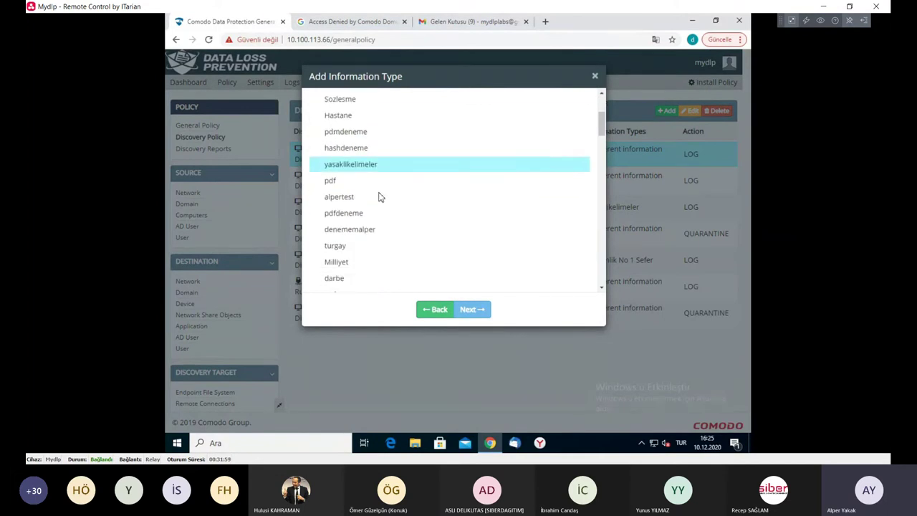
{"action": "scroll", "coordinate": [377, 196], "scroll_direction": "down", "scroll_amount": 1}
{"action": "scroll", "coordinate": [368, 201], "scroll_direction": "down", "scroll_amount": 2}
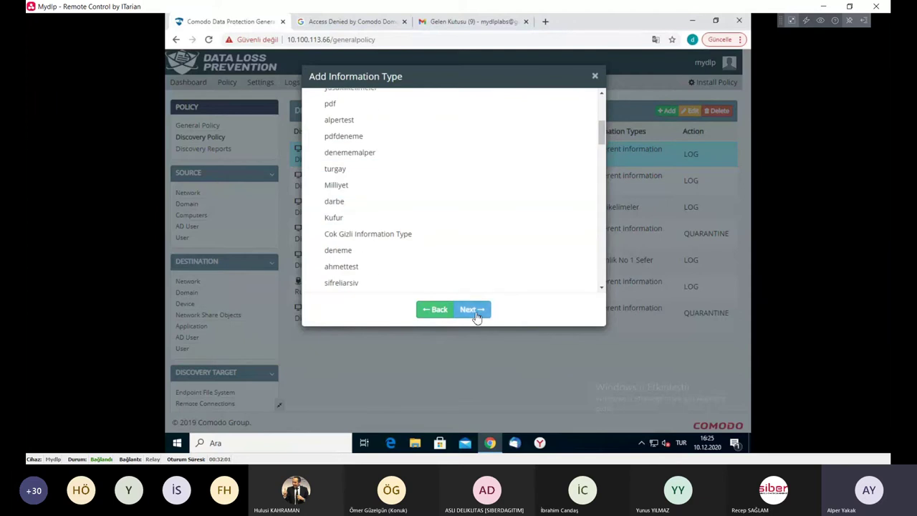
{"action": "left_click", "coordinate": [472, 311]}
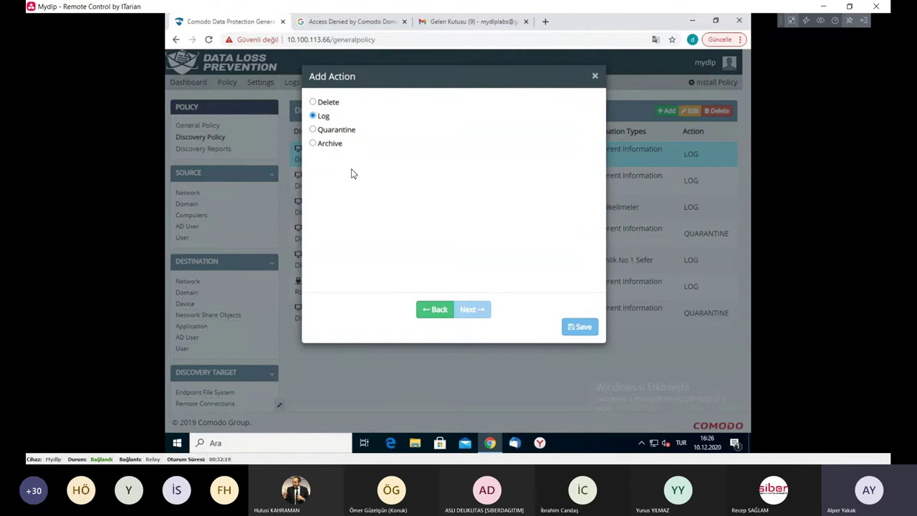
{"action": "left_click", "coordinate": [581, 328]}
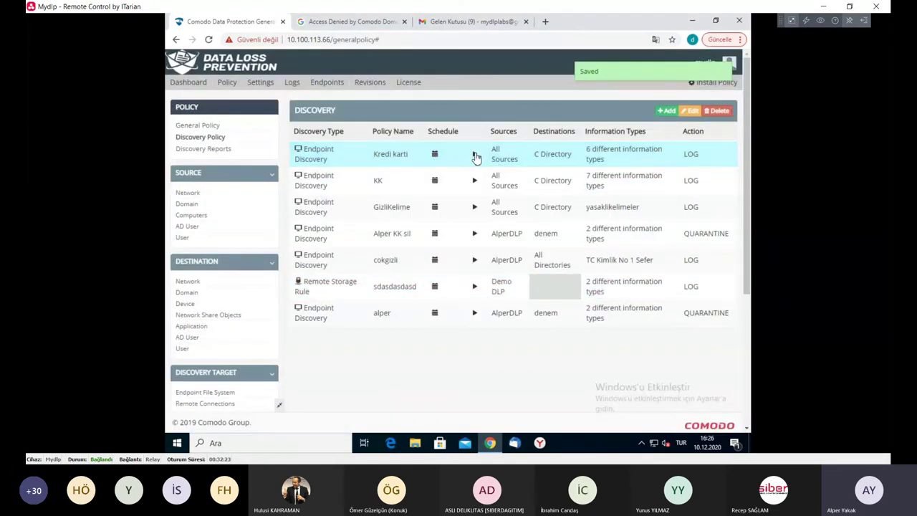
- Check the Kredi karti schedule, view the empty Discovery Reports, then list the remote storage targets
{"action": "left_click", "coordinate": [434, 155]}
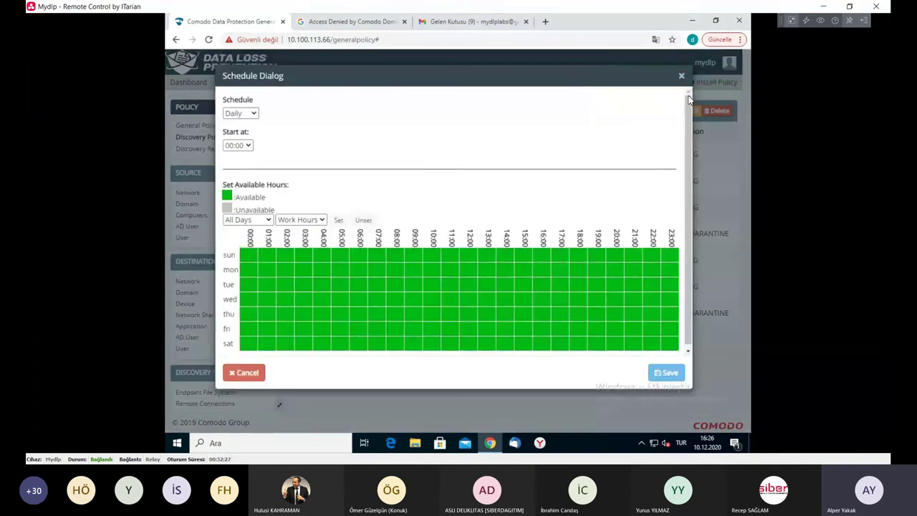
{"action": "left_click", "coordinate": [681, 75]}
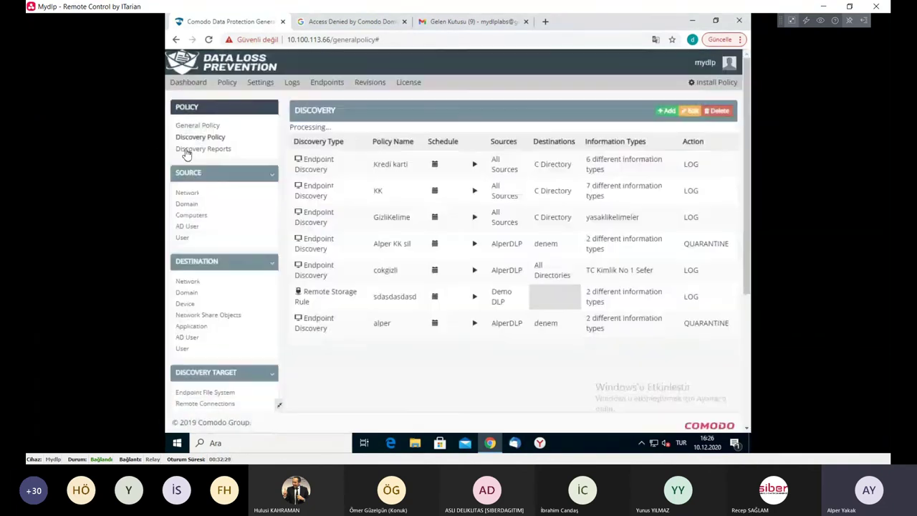
{"action": "left_click", "coordinate": [187, 151]}
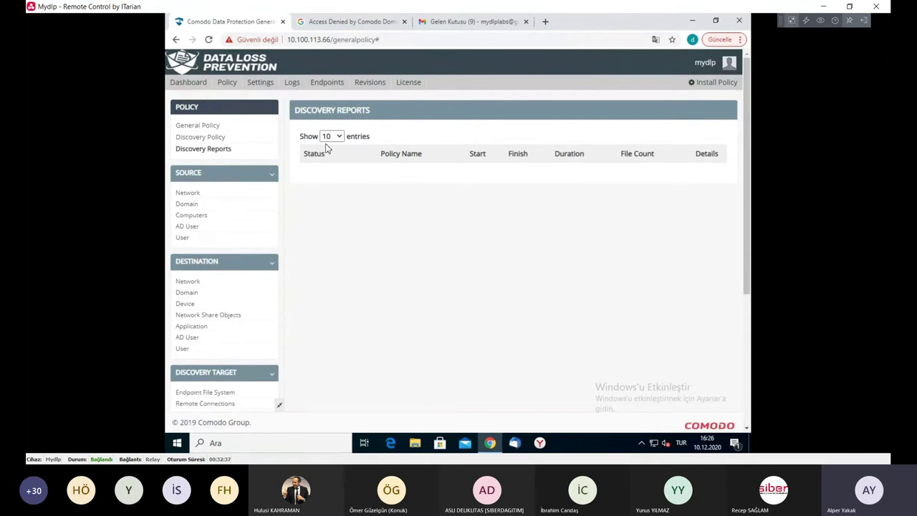
{"action": "scroll", "coordinate": [202, 265], "scroll_direction": "down", "scroll_amount": 1}
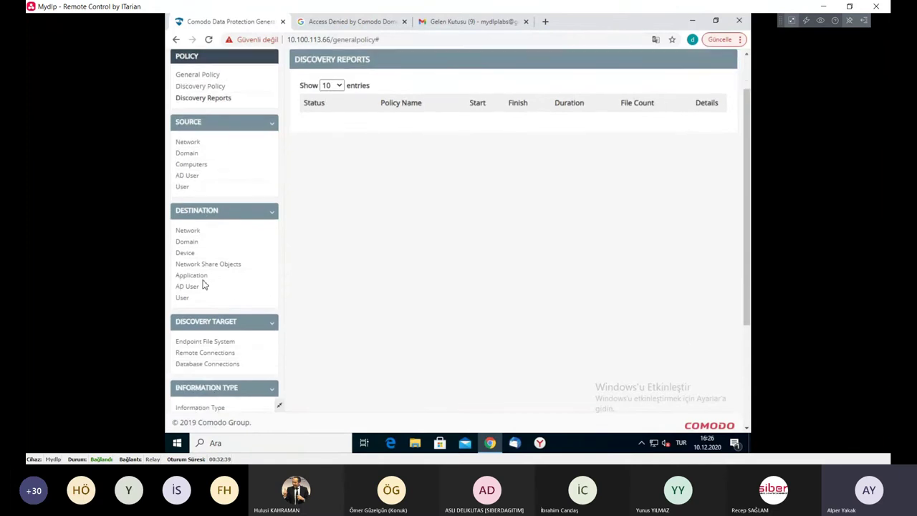
{"action": "left_click", "coordinate": [193, 352]}
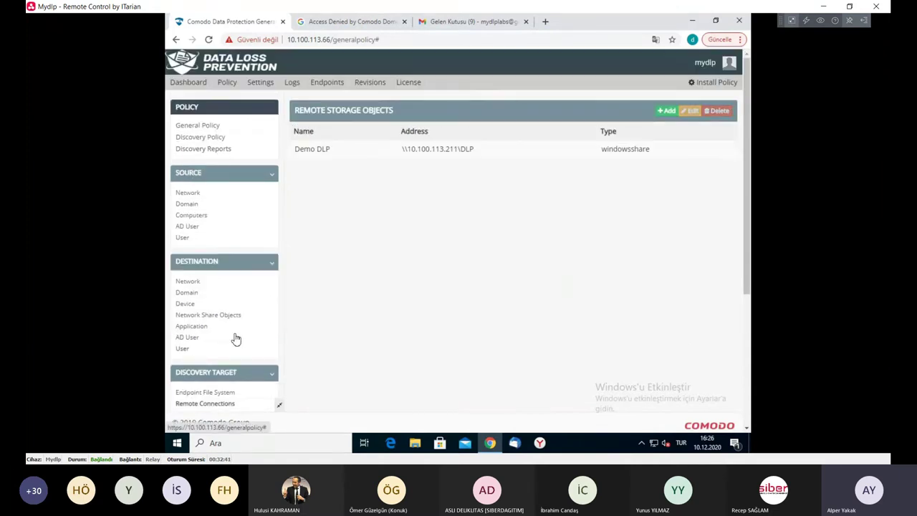
- Look at the remote storage type options, keeping Windows Share, and cancel without adding a target
{"action": "left_click", "coordinate": [668, 111]}
{"action": "left_click", "coordinate": [535, 116]}
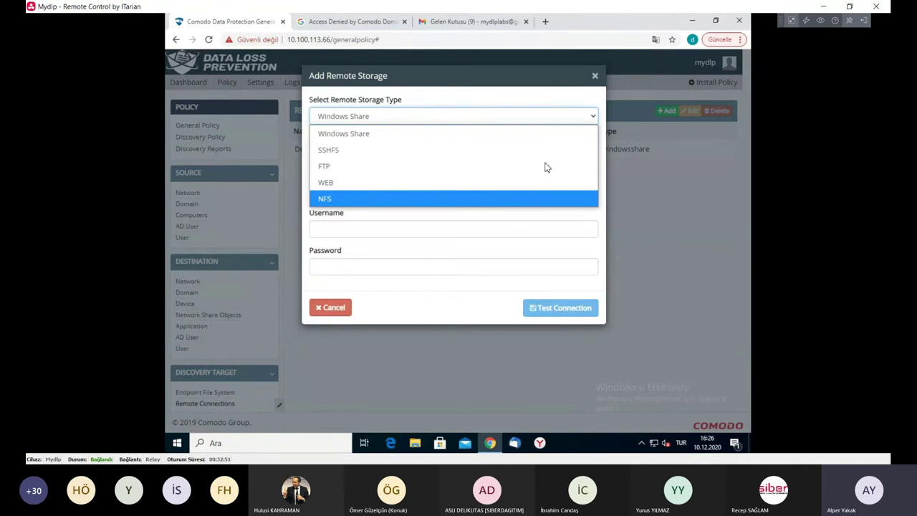
{"action": "left_click", "coordinate": [242, 297]}
{"action": "left_click", "coordinate": [242, 297]}
- Open Database Connections, view the supported database types, and close the form unsaved
{"action": "scroll", "coordinate": [215, 366], "scroll_direction": "down", "scroll_amount": 2}
{"action": "left_click", "coordinate": [212, 365]}
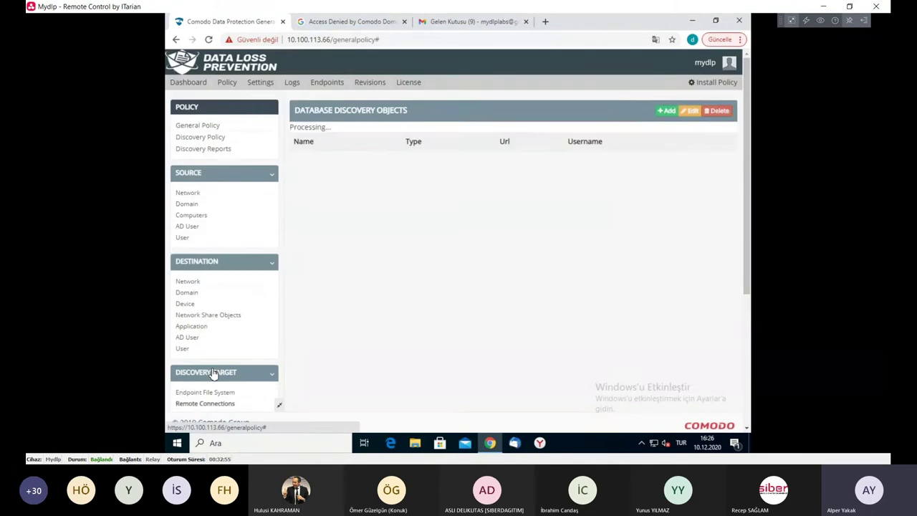
{"action": "left_click", "coordinate": [668, 111]}
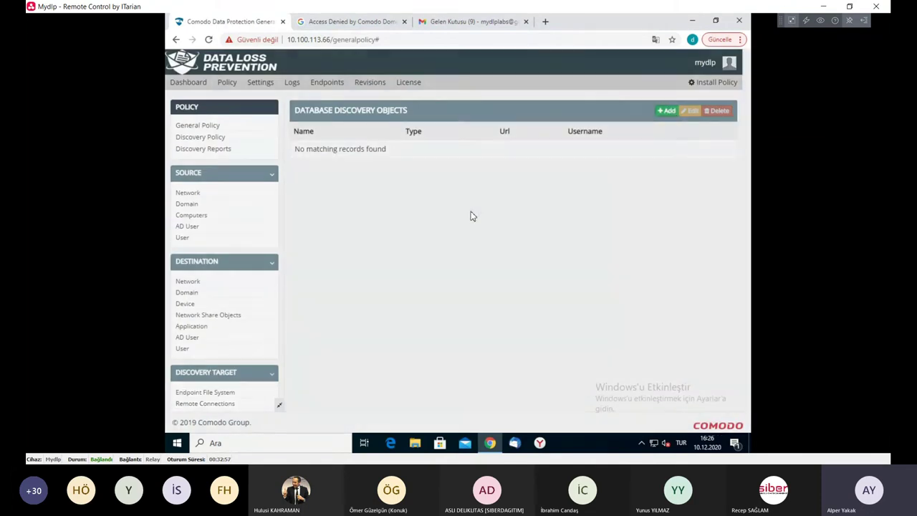
{"action": "left_click", "coordinate": [427, 121]}
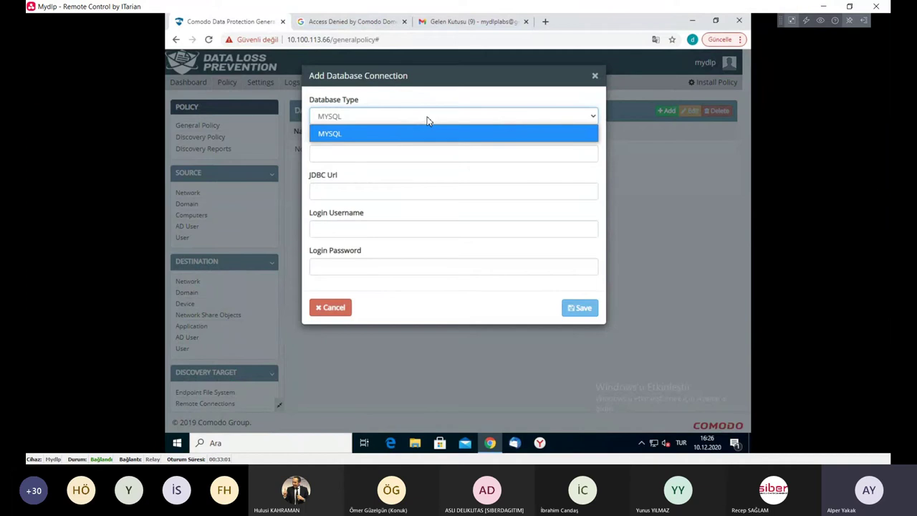
{"action": "left_click", "coordinate": [593, 77]}
{"action": "left_click", "coordinate": [593, 78]}
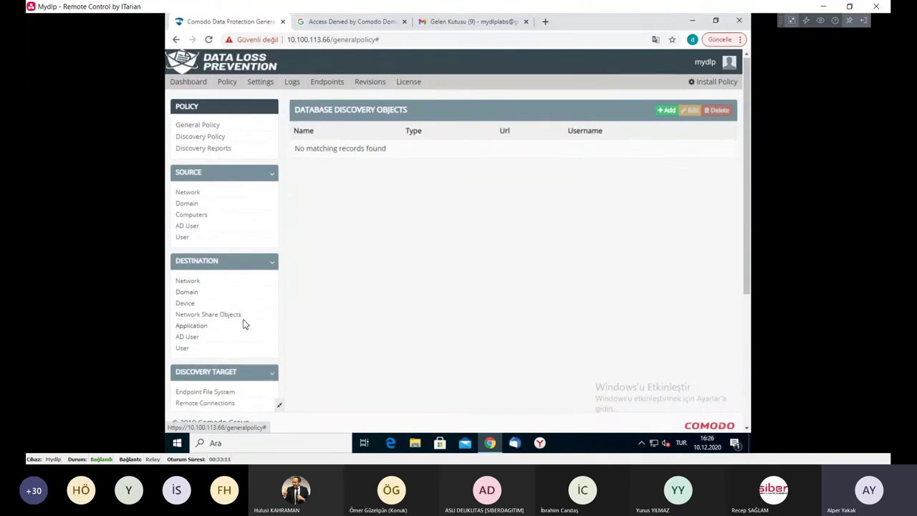
{"action": "scroll", "coordinate": [243, 324], "scroll_direction": "down", "scroll_amount": 3}
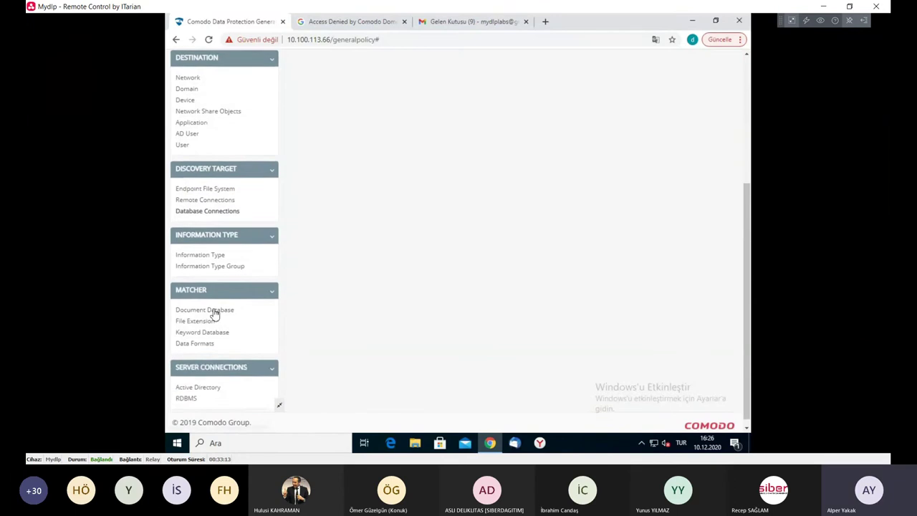
- Review the four document databases, select pdmtest, then bring up the Quarantine event logs
{"action": "left_click", "coordinate": [214, 310]}
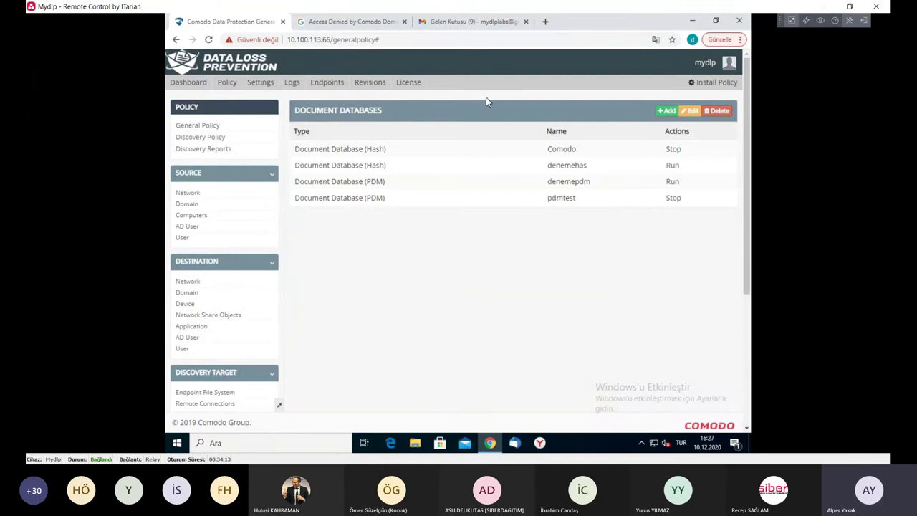
{"action": "left_click", "coordinate": [361, 200]}
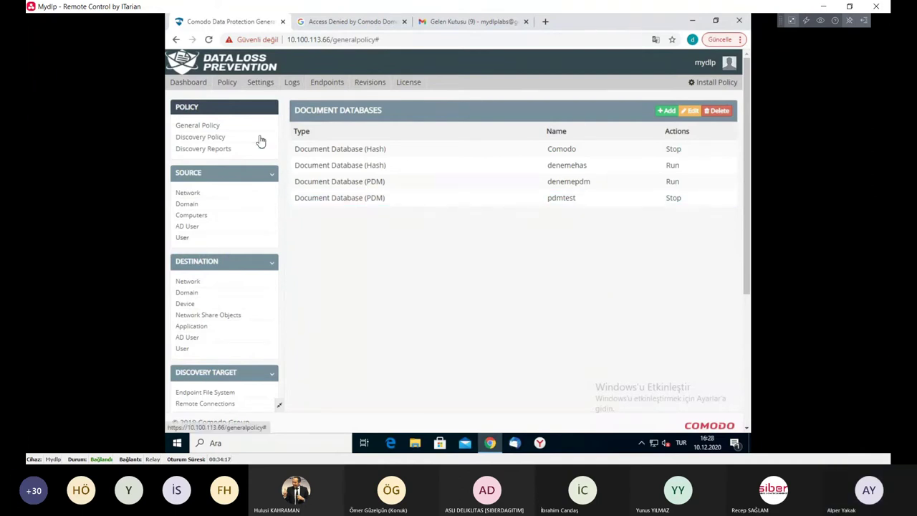
{"action": "left_click", "coordinate": [292, 83]}
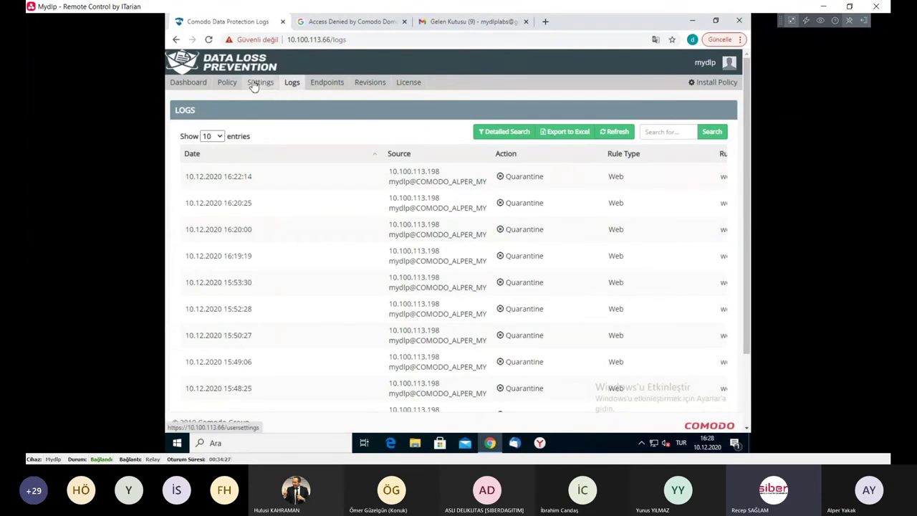
- Edit the single console user and view the six roles, ROLE_ADMIN through ROLE_NONE
{"action": "left_click", "coordinate": [258, 87]}
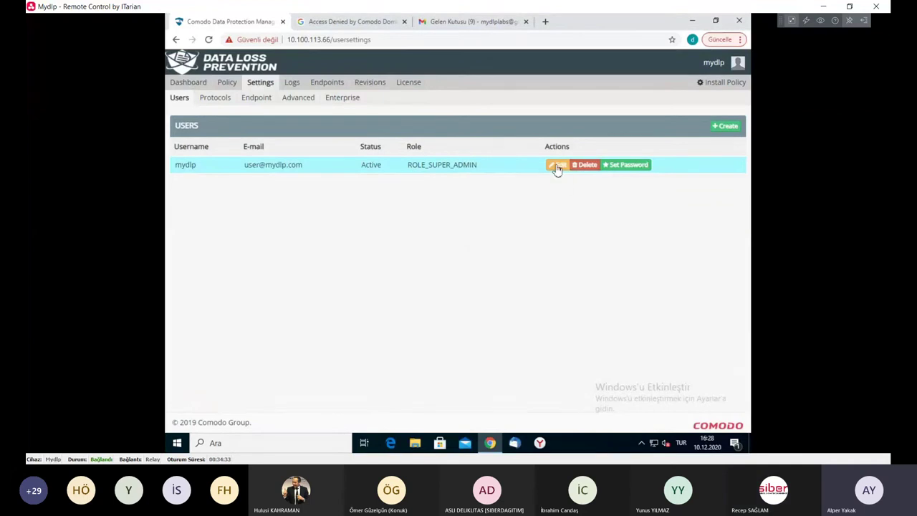
{"action": "left_click", "coordinate": [557, 165]}
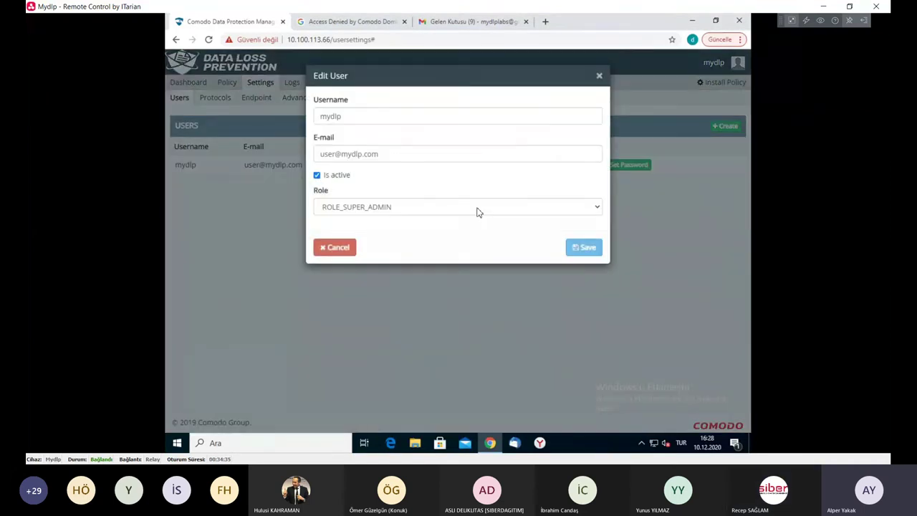
{"action": "left_click", "coordinate": [478, 212]}
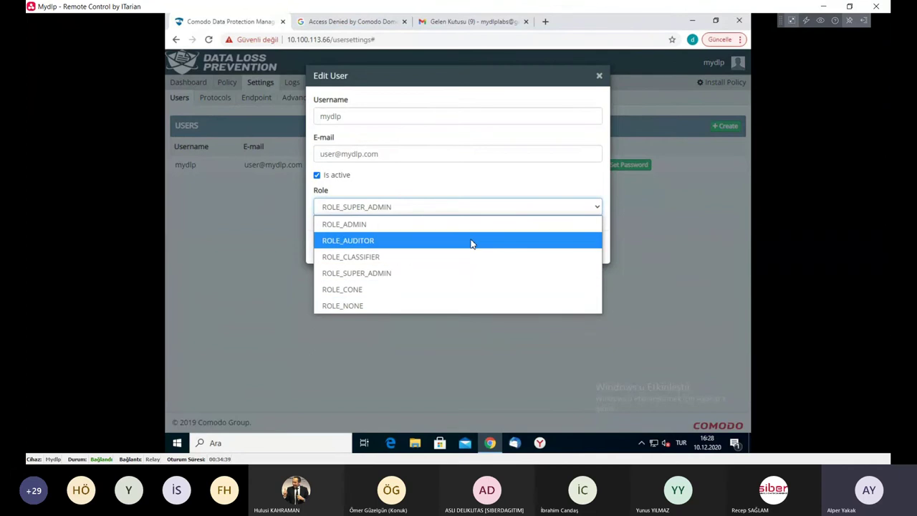
{"action": "left_click", "coordinate": [576, 79]}
- Close the user form without saving and return to the incident Dashboard
{"action": "left_click", "coordinate": [599, 75]}
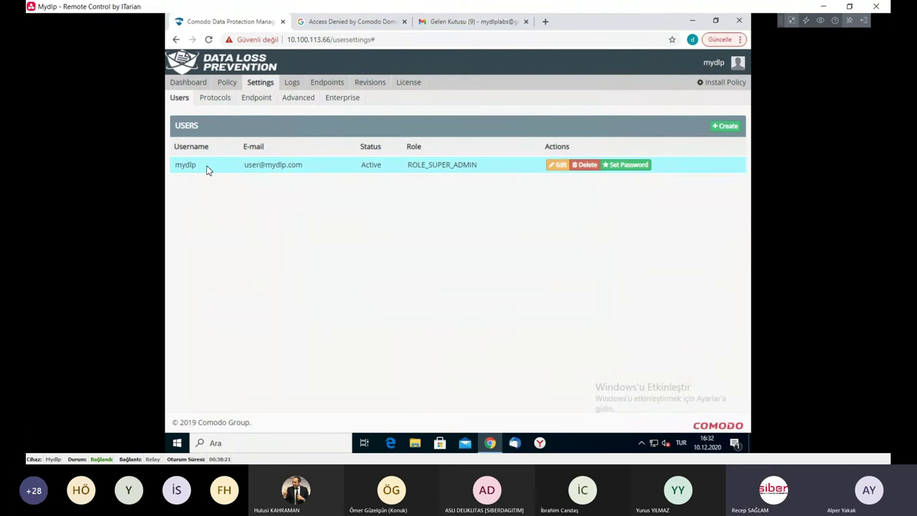
{"action": "left_click", "coordinate": [188, 82]}
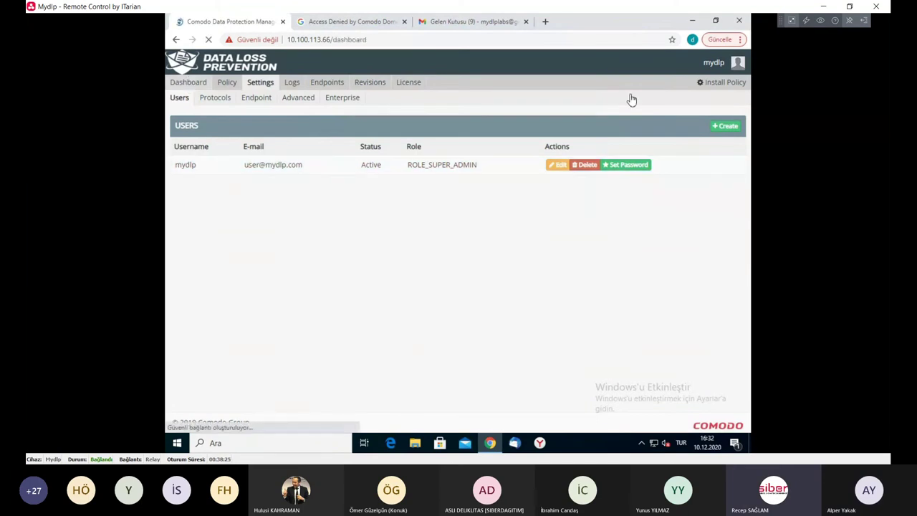